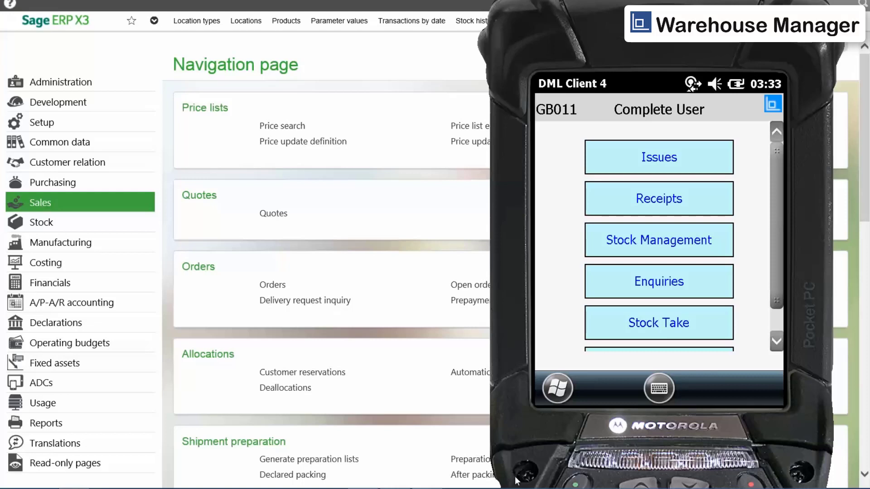
# Step: Open sales order management in Sage ERP X3 and display the product lines of the current GB011 sales order
pyautogui.click(383, 392)
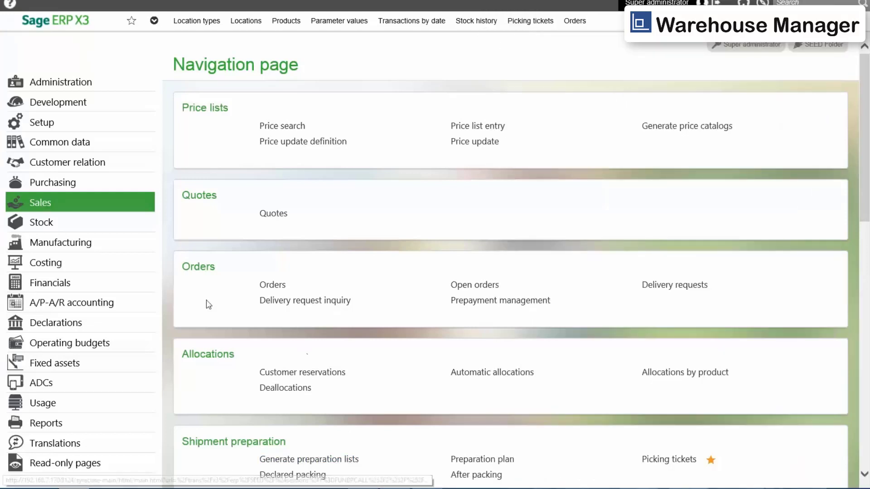
pyautogui.click(275, 285)
pyautogui.click(412, 229)
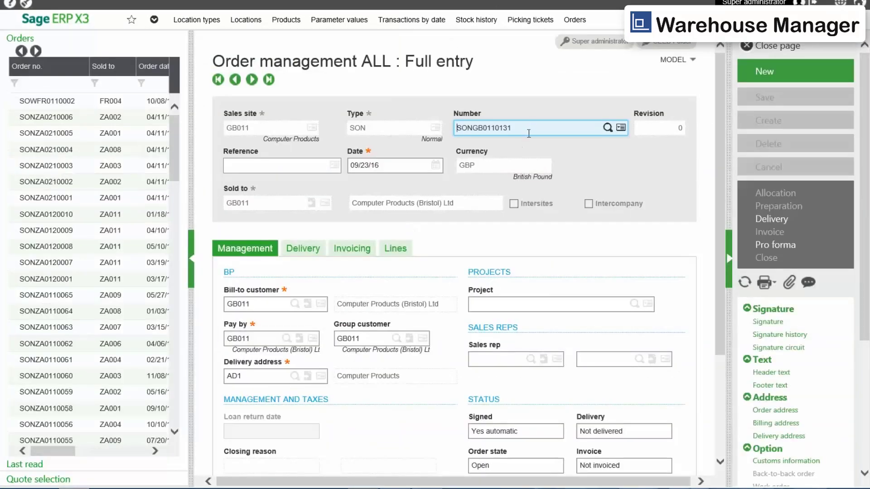
pyautogui.click(395, 248)
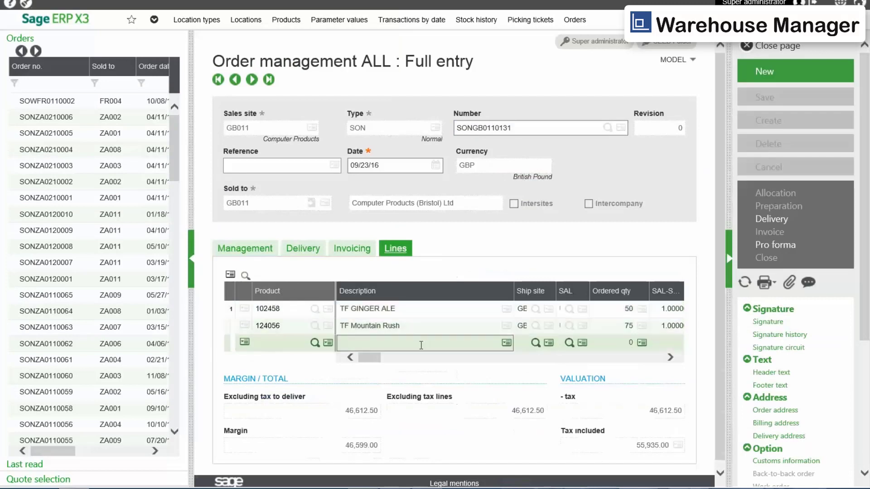
pyautogui.click(620, 326)
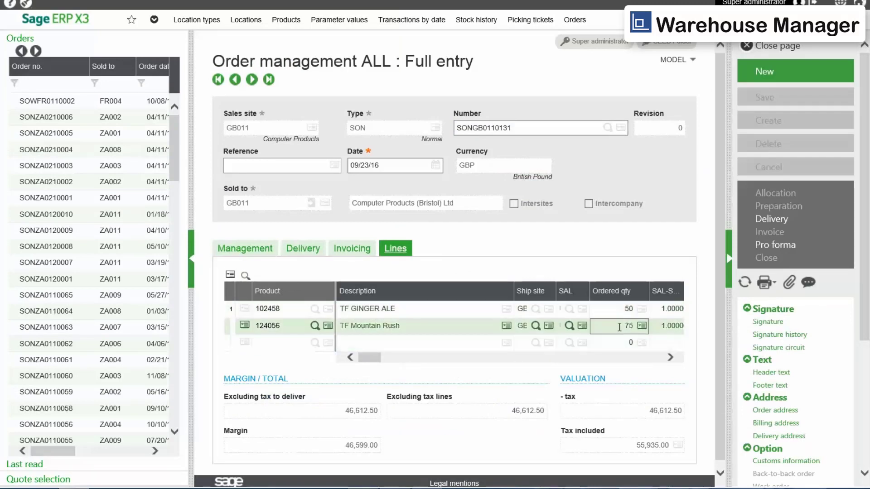
# Step: Duplicate the displayed order by clearing its number and creating a new record, accepting the recalculation of prices and discounts
pyautogui.click(533, 128)
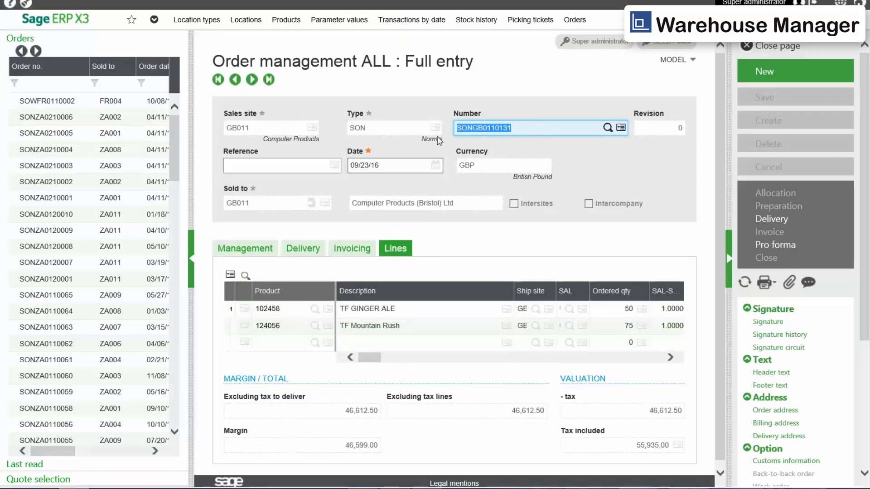
pyautogui.press('BackSpace')
pyautogui.press('Tab')
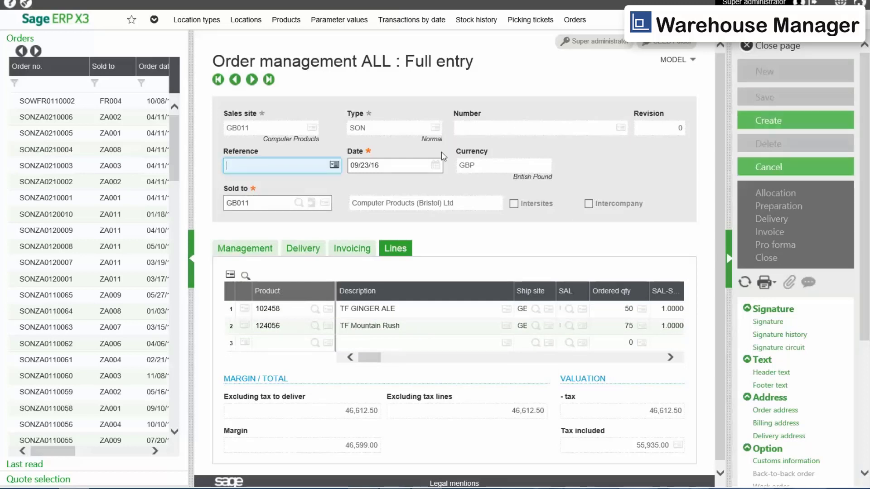
pyautogui.click(763, 125)
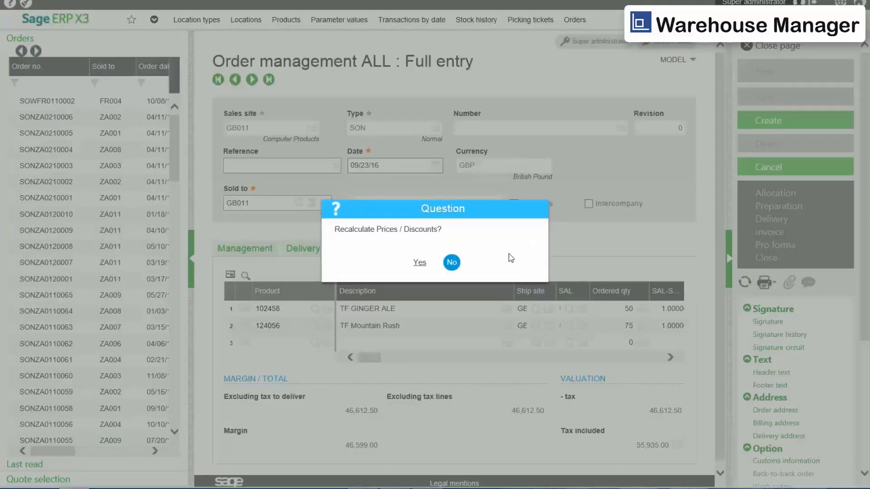
pyautogui.click(419, 262)
pyautogui.click(409, 263)
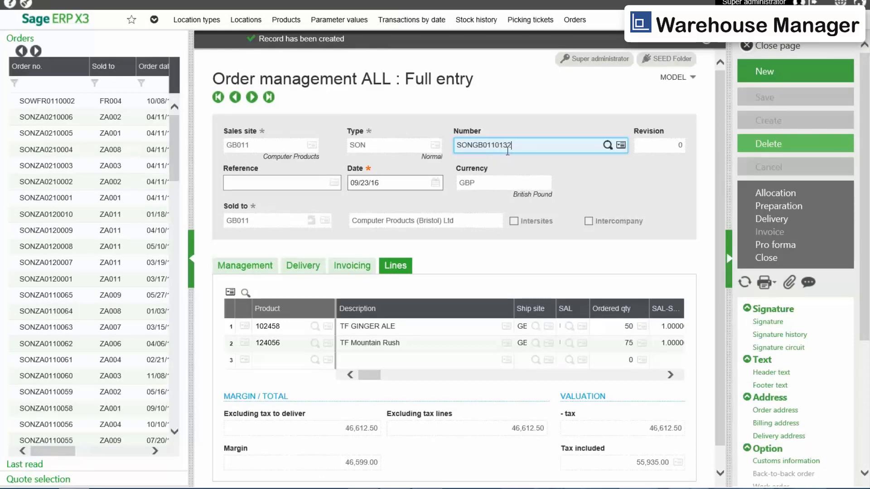
pyautogui.click(768, 47)
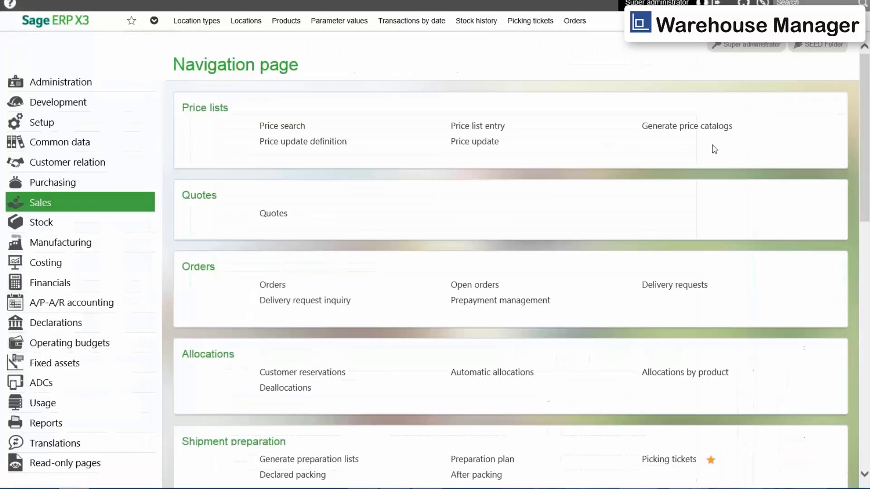
# Step: Open the shipment preparation plan, set the site to GB011 and limit the order range to the newly created order
pyautogui.click(485, 461)
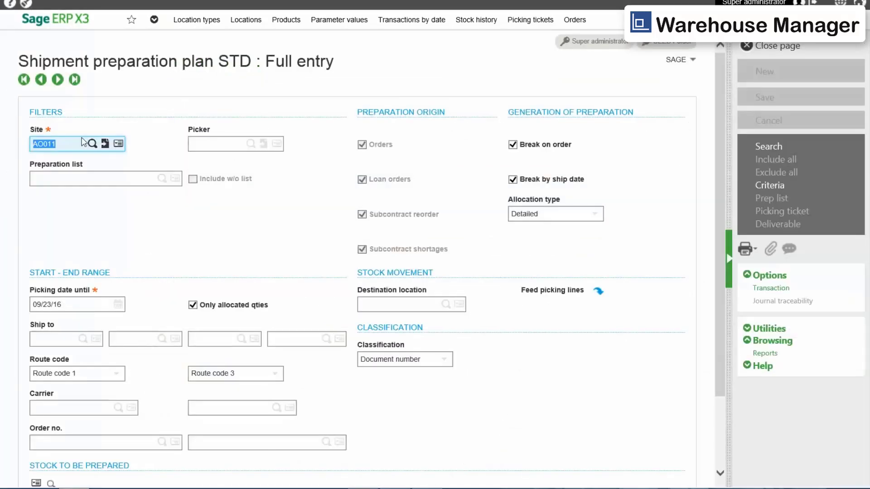
pyautogui.write('GB0')
pyautogui.press('Tab')
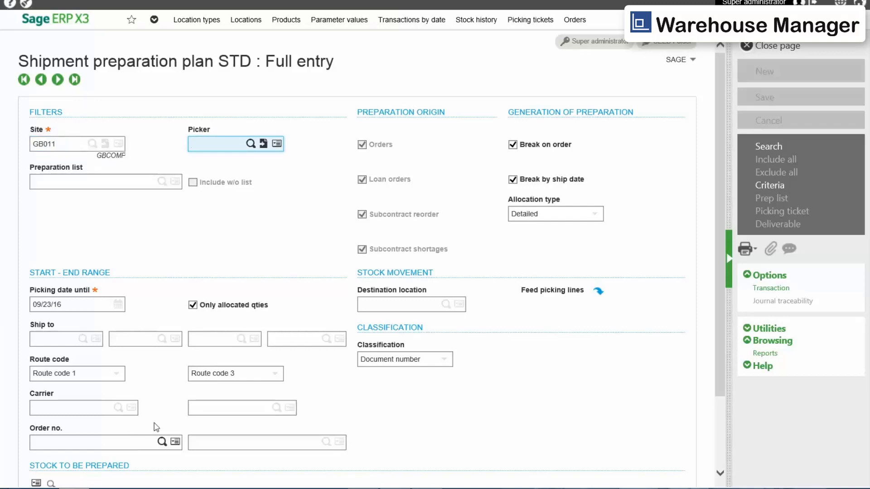
pyautogui.click(162, 442)
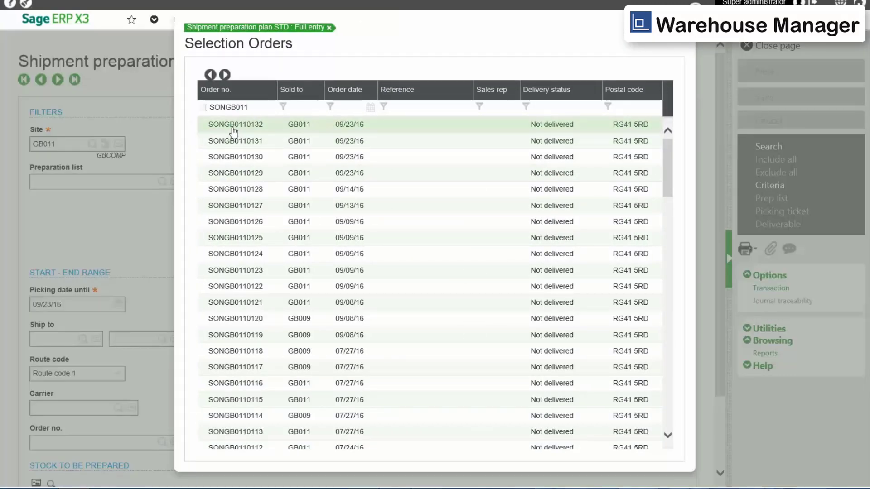
pyautogui.click(234, 132)
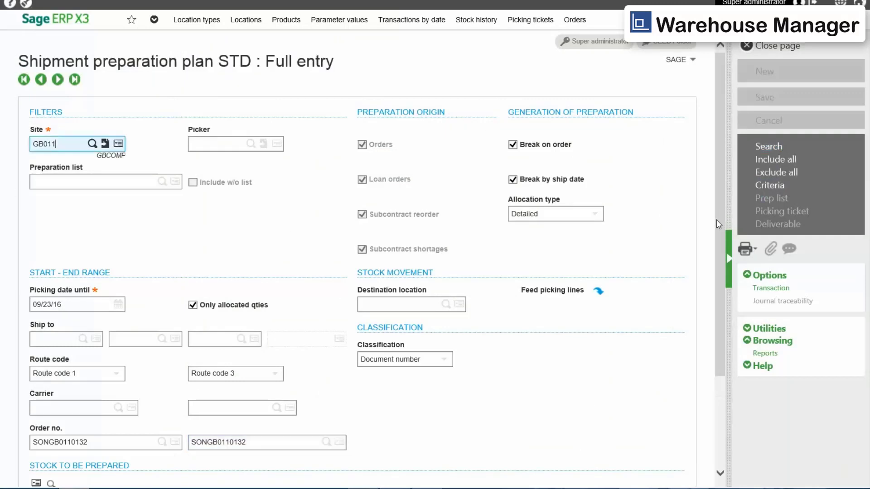
# Step: Set the preparation plan's allocation type to Global and check the allocation type of the stock lines to be prepared
pyautogui.scroll(-3, 716, 219)
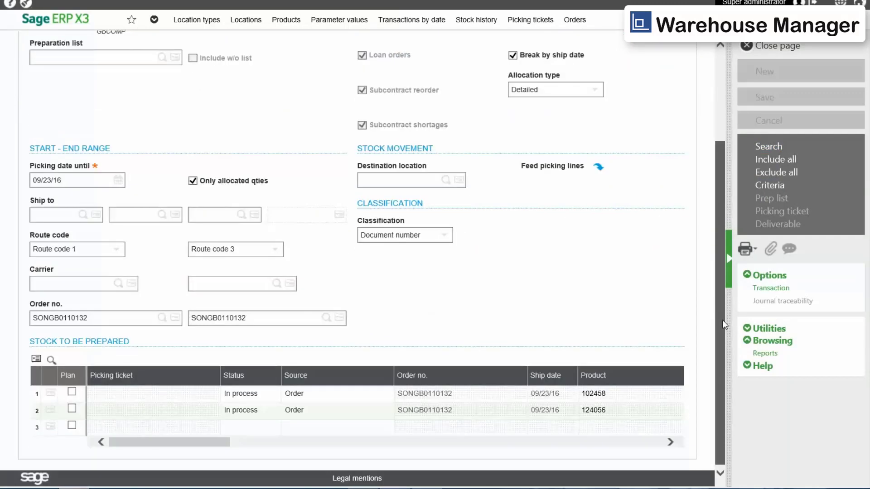
pyautogui.click(595, 90)
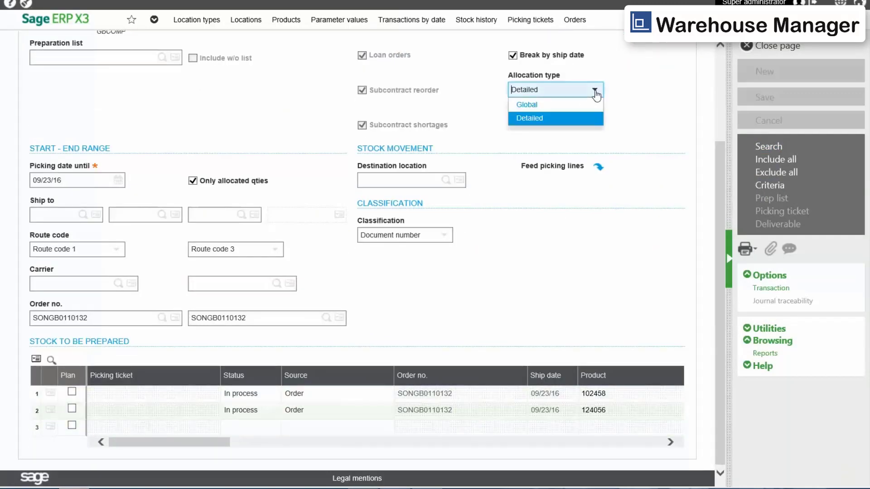
pyautogui.click(527, 107)
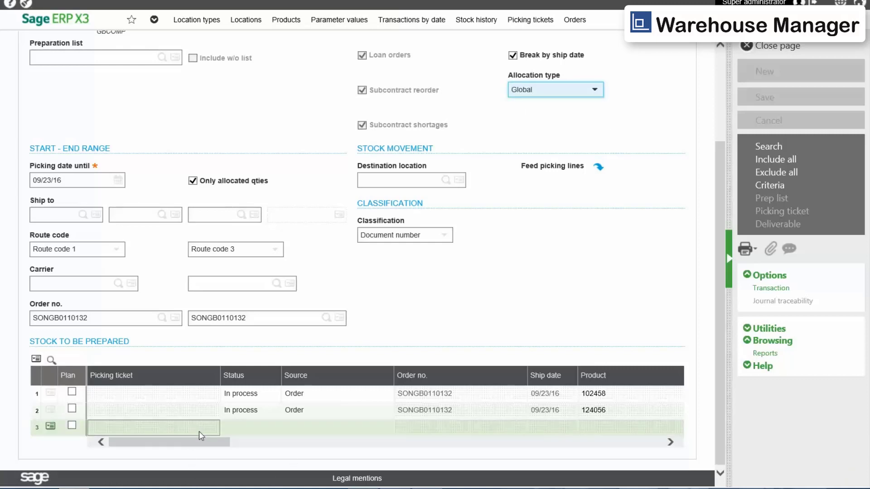
pyautogui.moveTo(198, 442); pyautogui.dragTo(346, 448)
pyautogui.click(567, 404)
pyautogui.click(546, 394)
pyautogui.click(526, 410)
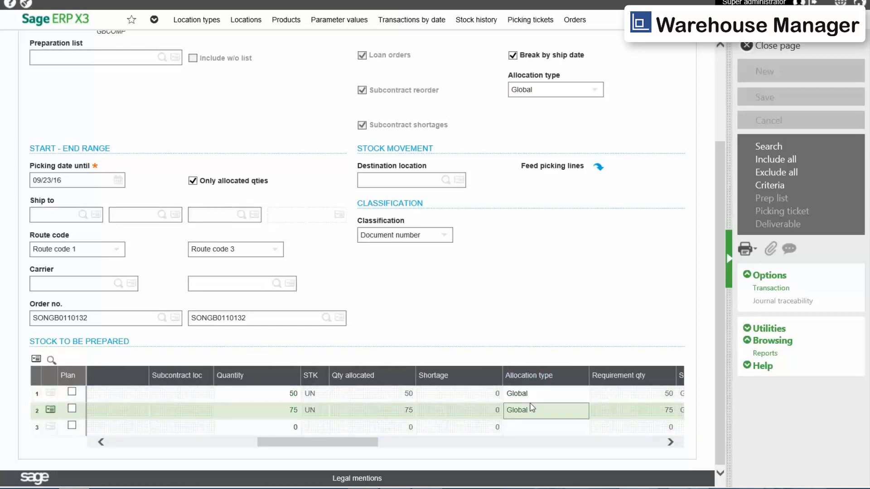
pyautogui.click(540, 429)
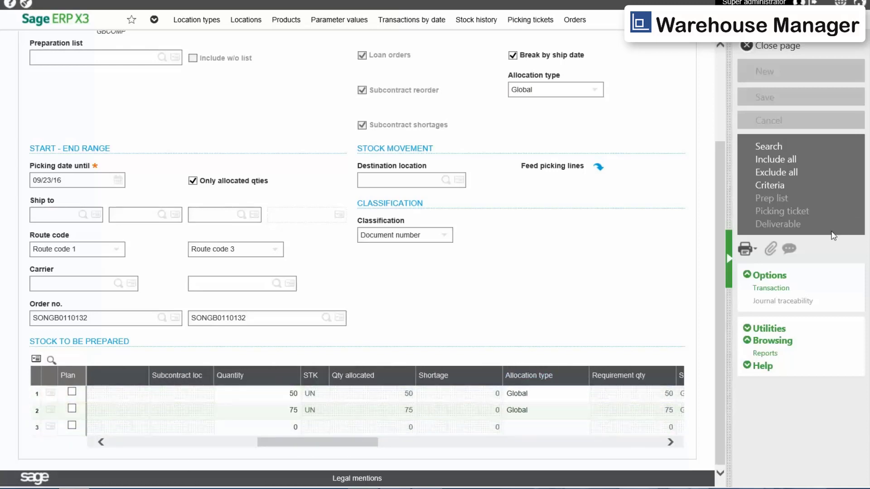
# Step: Include all stock lines in the plan and generate their preparation list and picking ticket
pyautogui.click(783, 159)
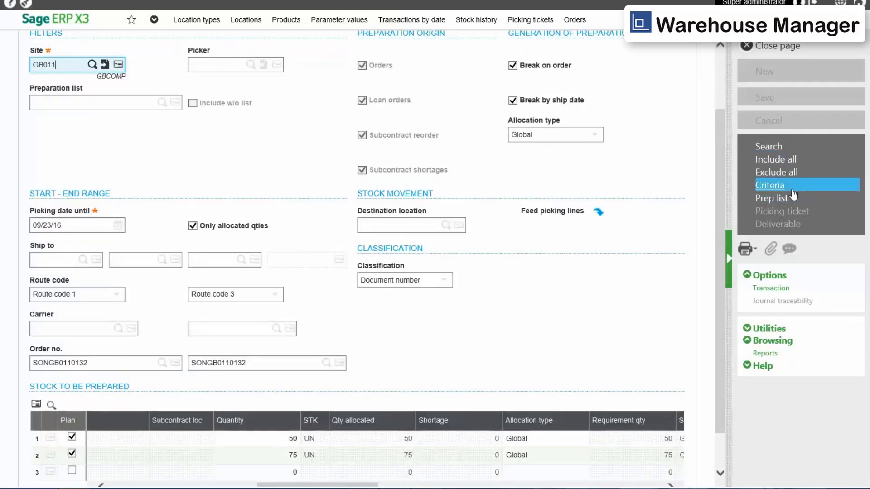
pyautogui.click(772, 198)
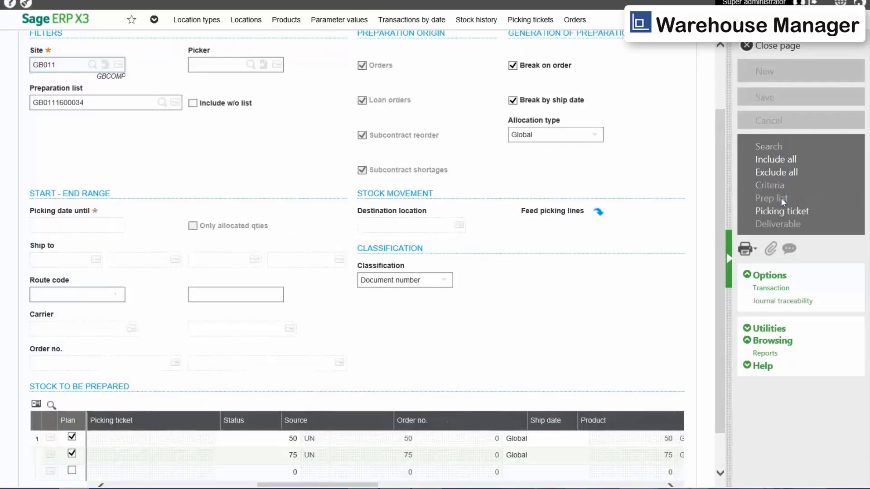
pyautogui.click(102, 100)
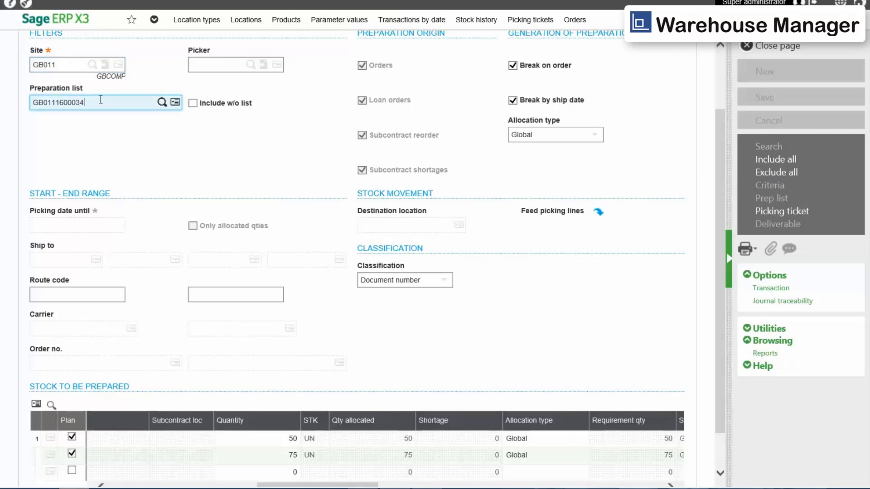
pyautogui.click(797, 218)
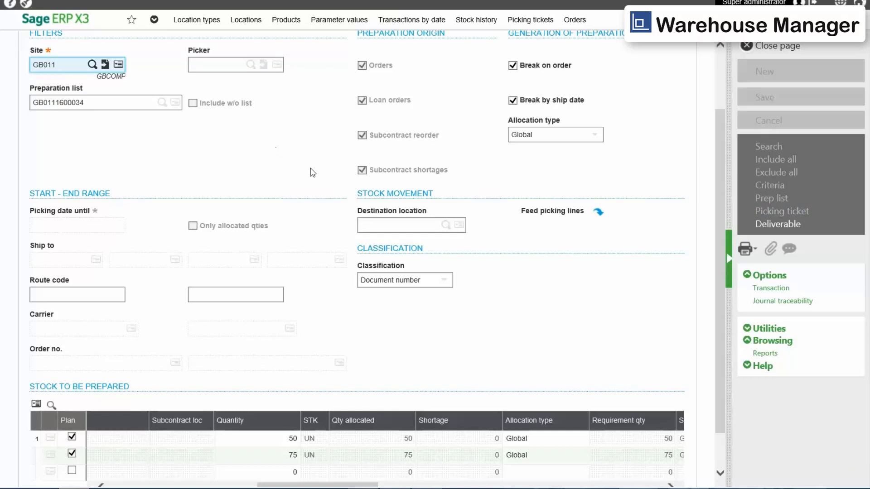
pyautogui.click(790, 47)
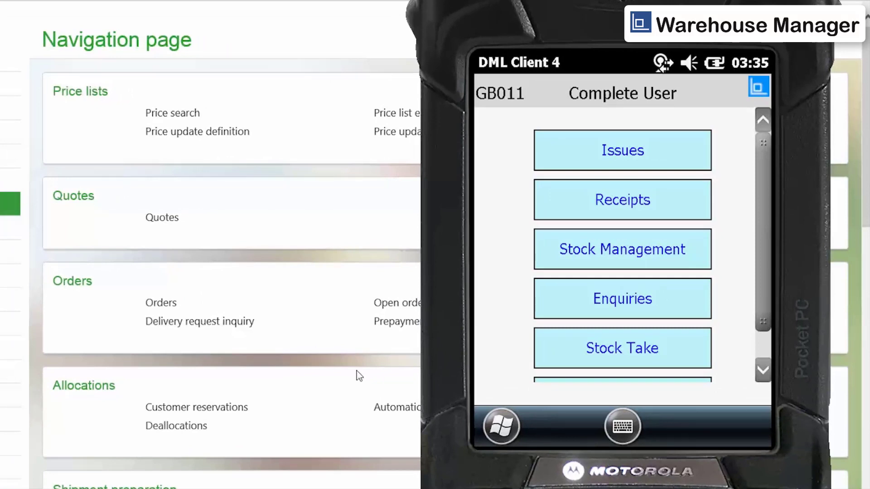
pyautogui.click(601, 164)
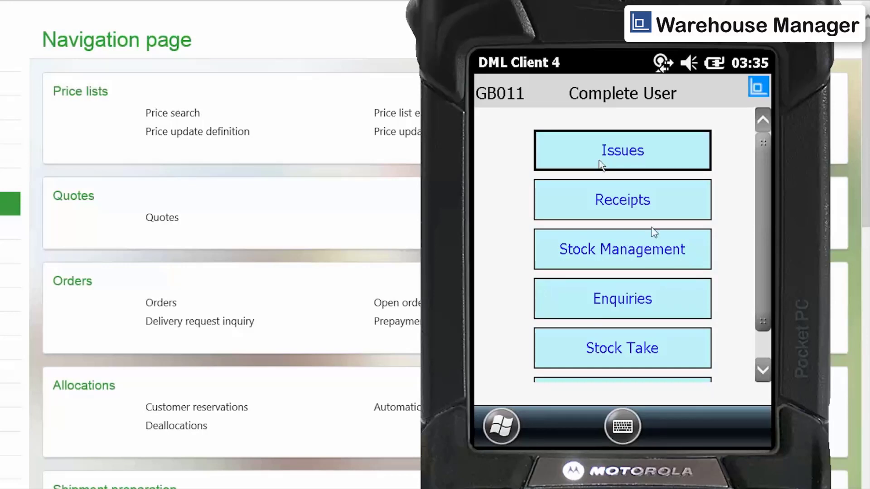
pyautogui.click(659, 157)
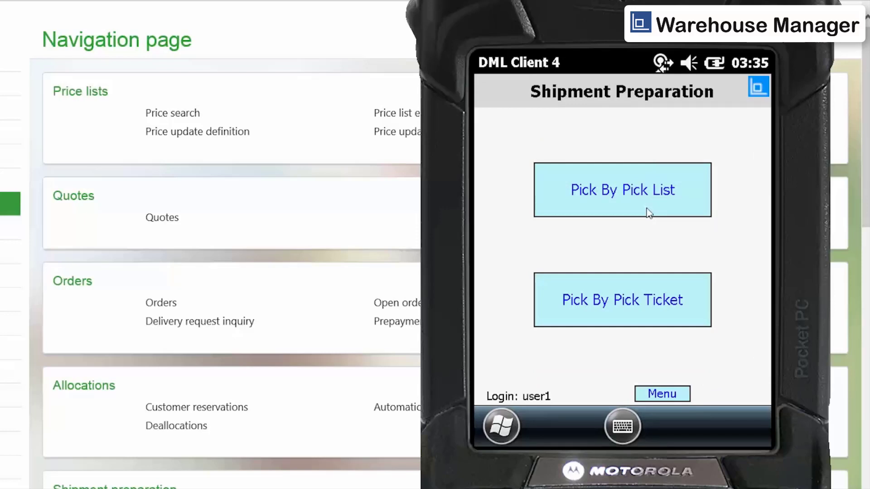
pyautogui.click(649, 213)
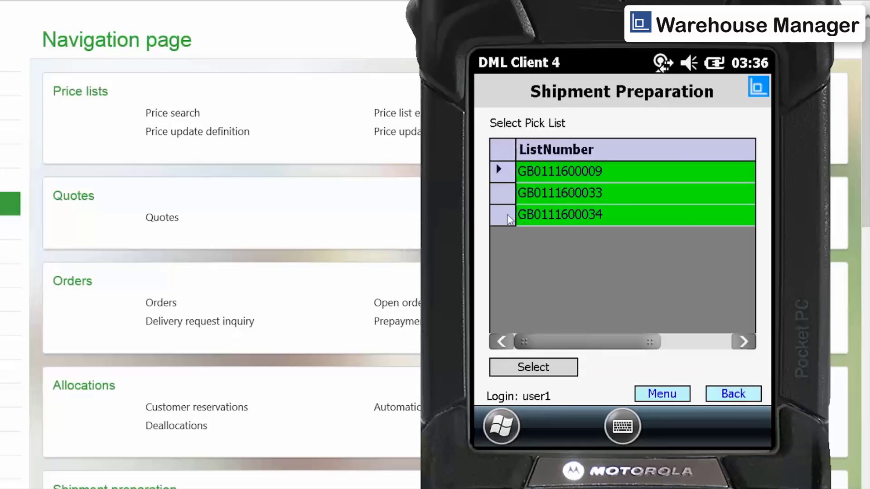
pyautogui.click(507, 215)
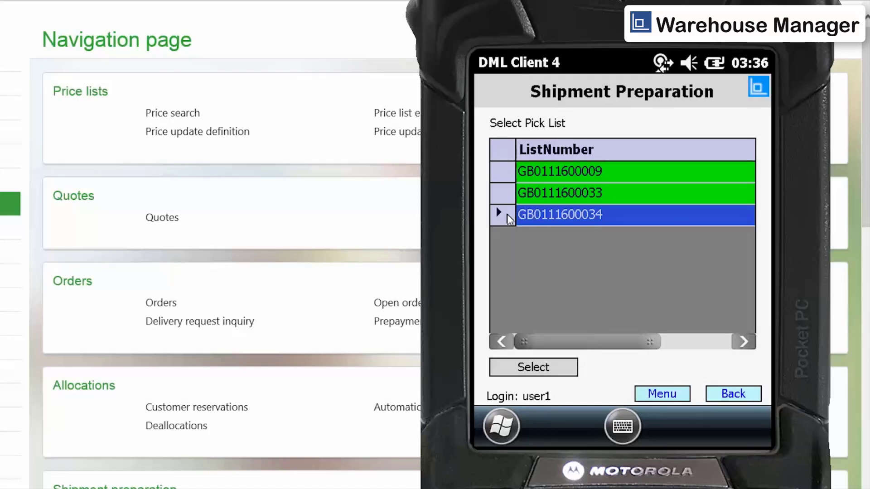
pyautogui.click(497, 369)
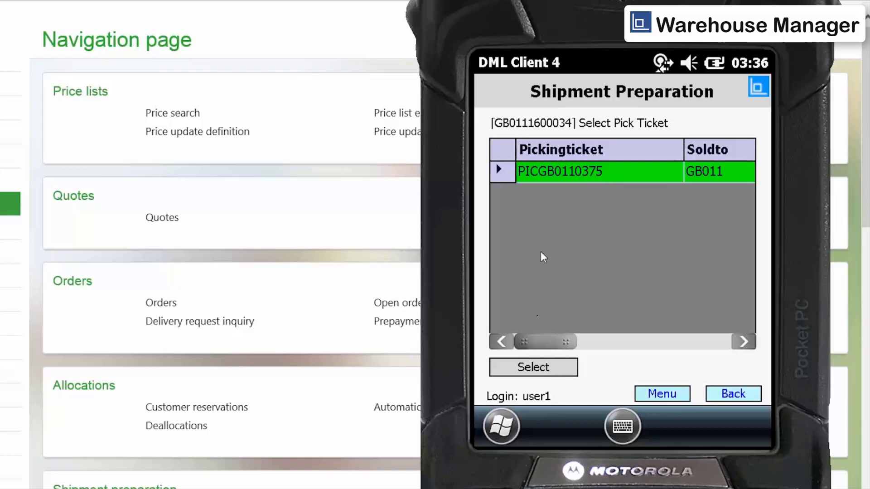
# Step: Select the pick list's picking ticket and choose 001 as the location to pick to
pyautogui.click(501, 373)
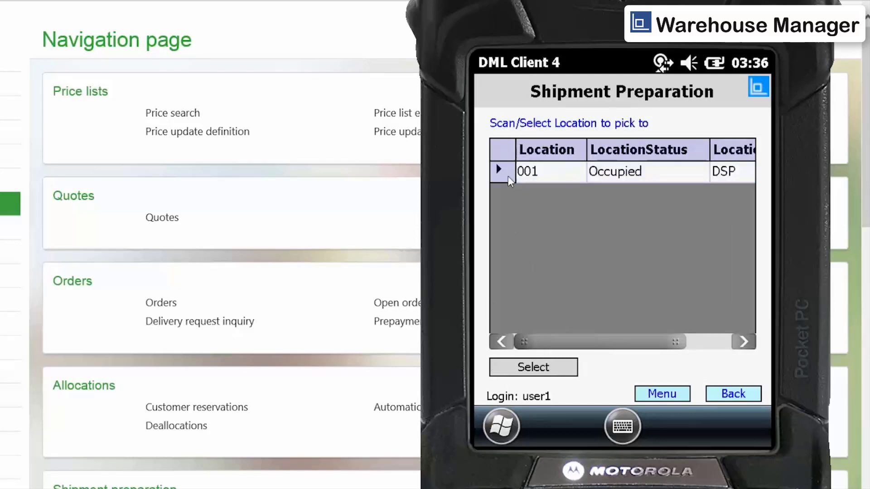
pyautogui.click(508, 178)
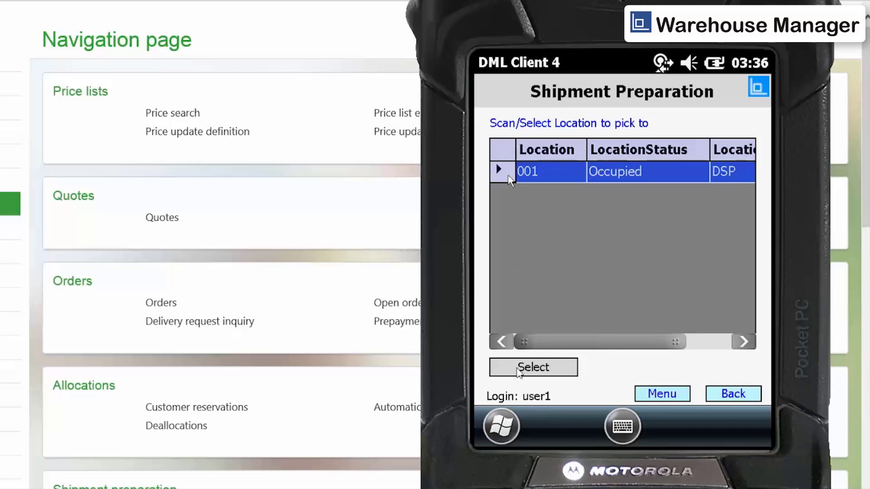
pyautogui.click(517, 367)
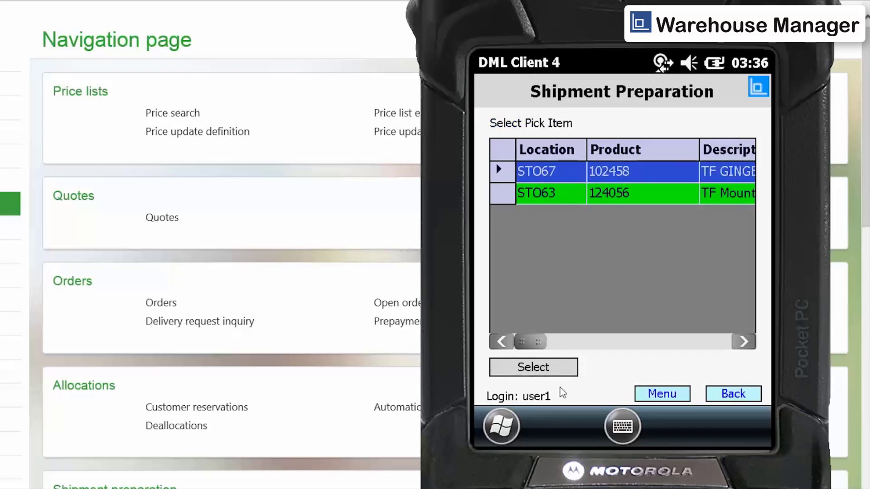
# Step: Check the order quantities, select pick item 102458 and confirm STO67 as its source location
pyautogui.click(598, 349)
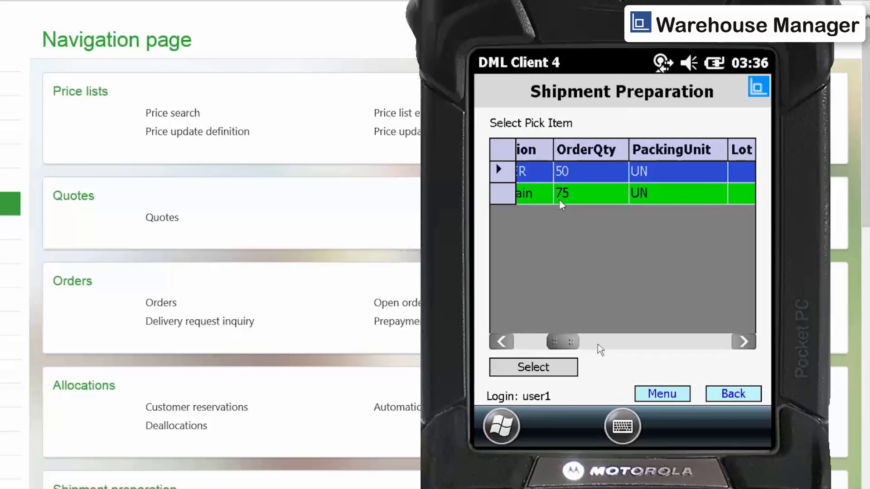
pyautogui.click(500, 342)
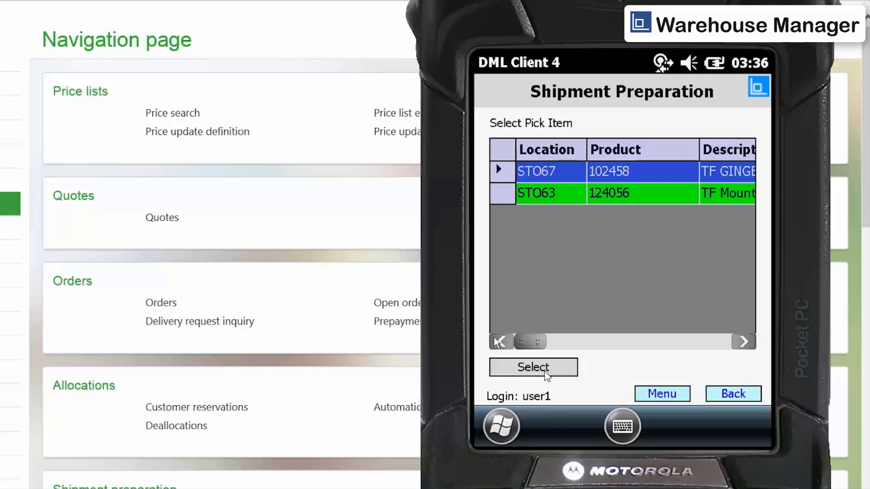
pyautogui.click(545, 369)
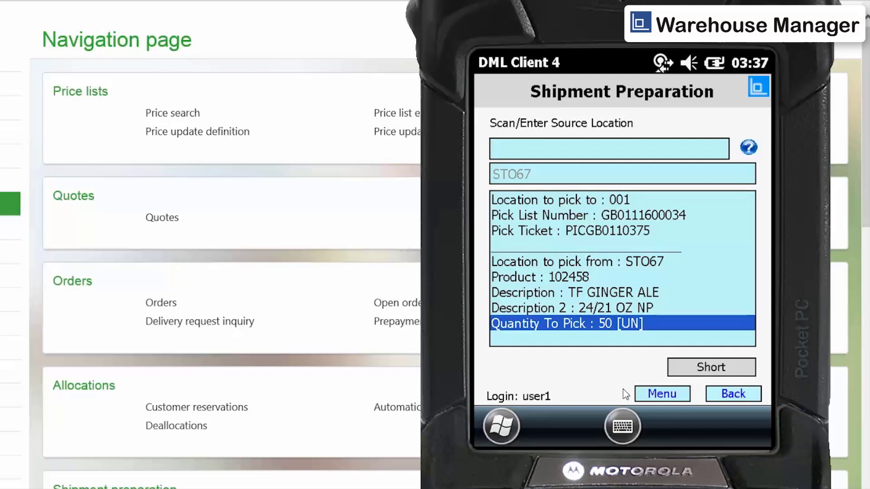
pyautogui.press('Return')
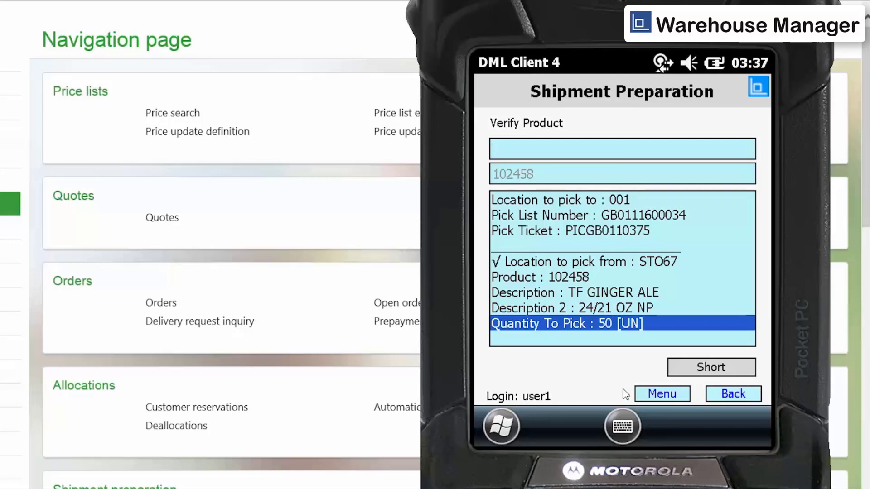
# Step: Verify product 102458 and post a pick of 10 units from location STO67
pyautogui.press('Return')
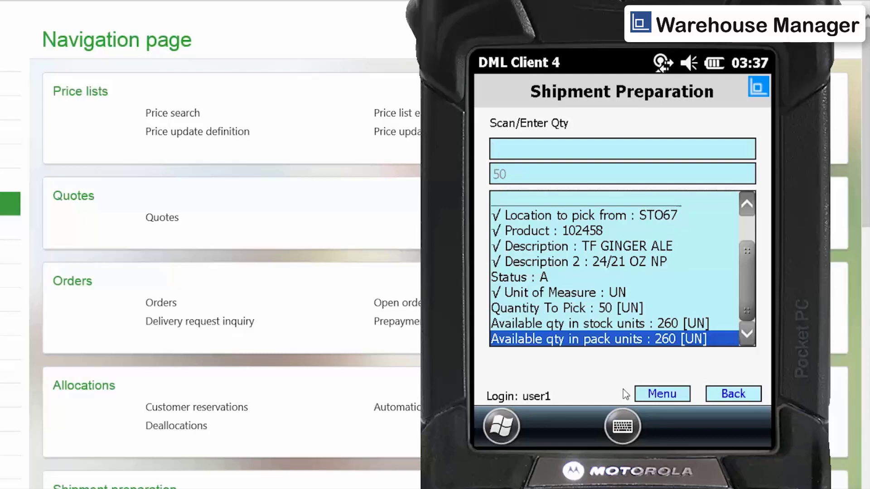
pyautogui.write('10')
pyautogui.press('Return')
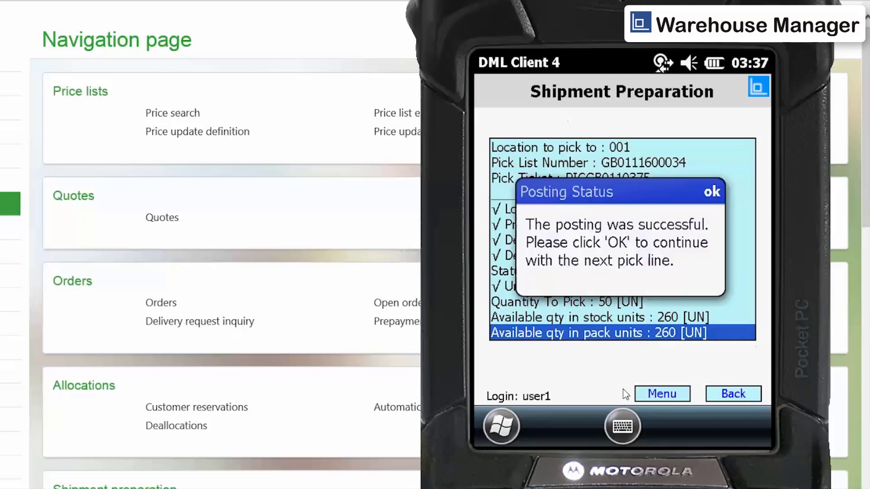
pyautogui.press('Return')
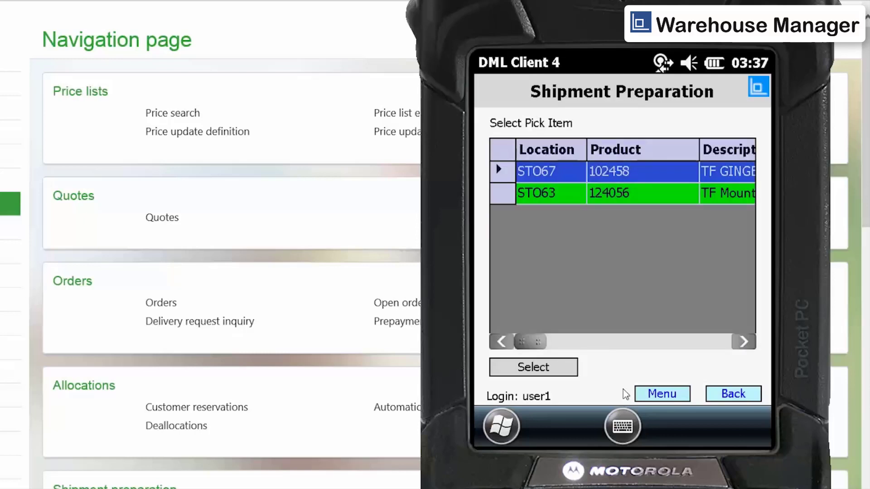
# Step: Select pick item 102458 again, use STO65 as the source location, and post a pick of 20 units
pyautogui.press('Return')
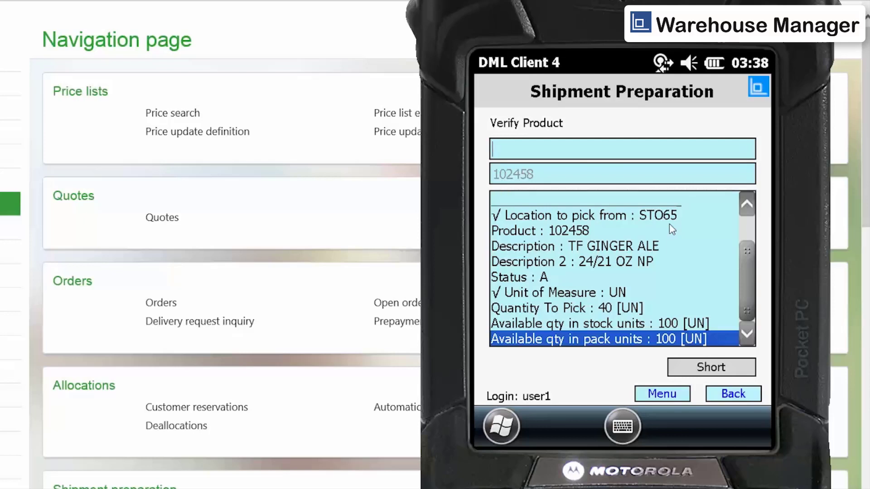
pyautogui.press('Return')
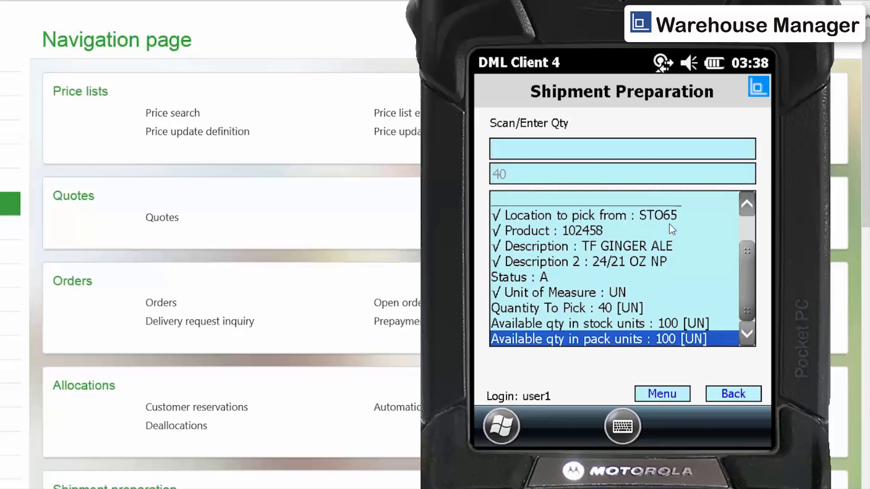
pyautogui.write('20')
pyautogui.press('Return')
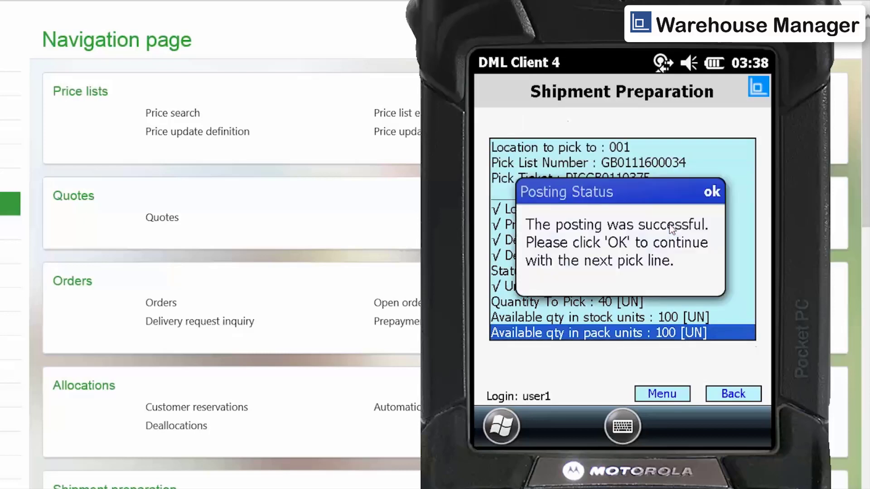
pyautogui.press('Return')
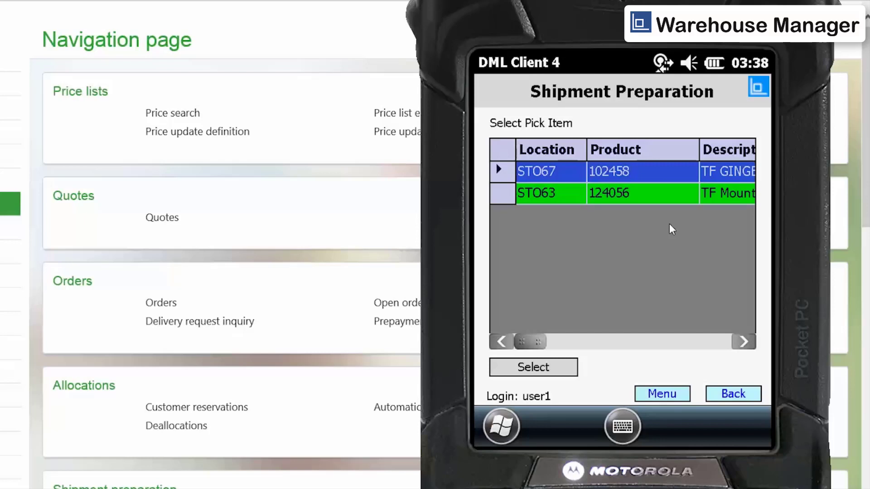
# Step: Select pick item 124056, confirm source location STO63 and the product, and post a pick of 25 units
pyautogui.press('Down')
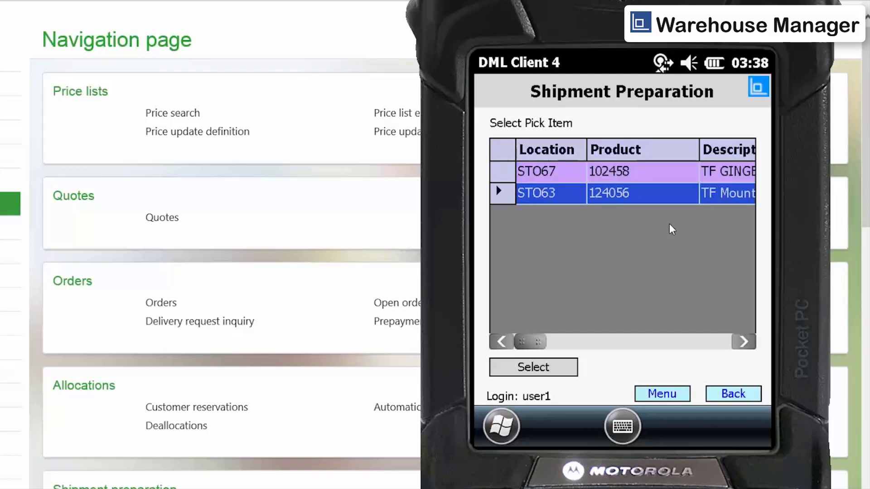
pyautogui.press('Up')
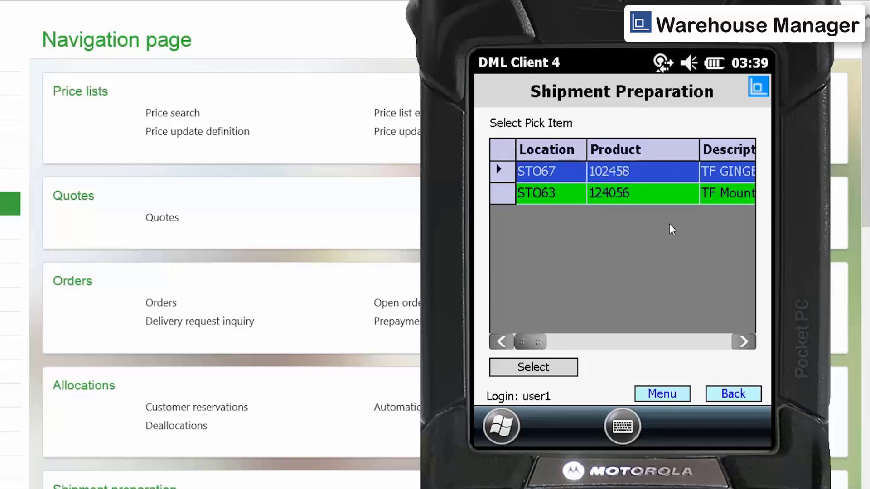
pyautogui.press('Down')
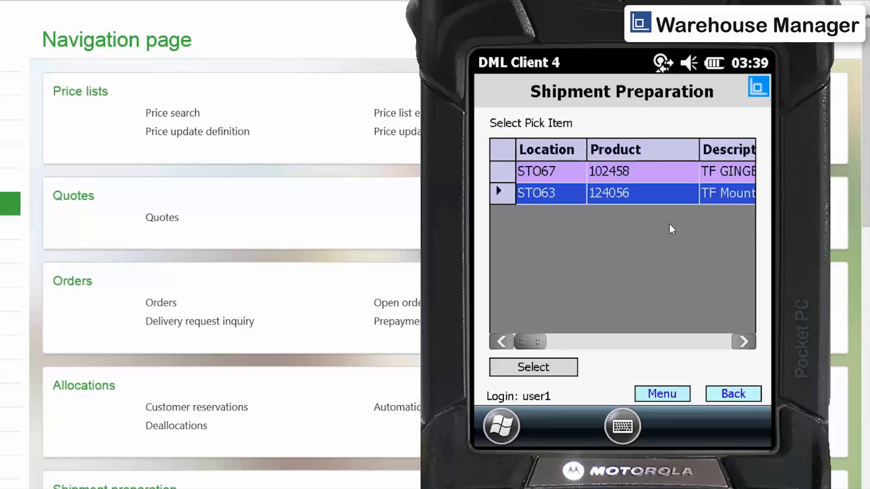
pyautogui.press('Return')
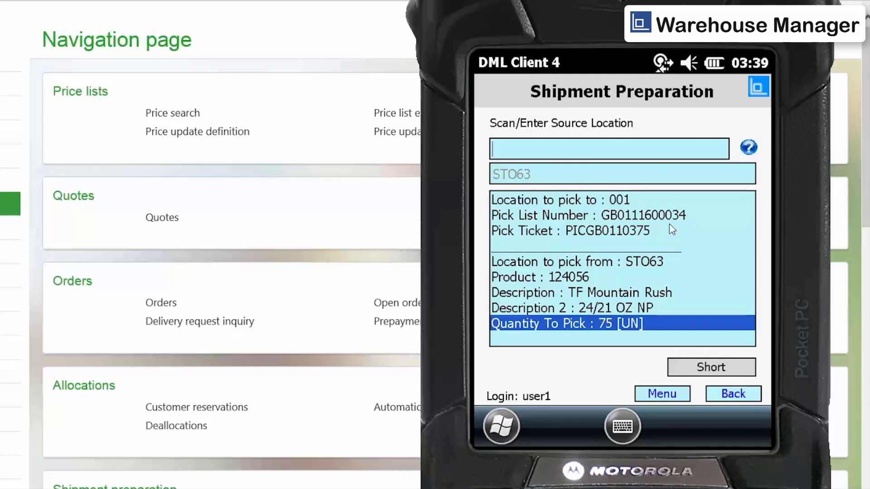
pyautogui.press('Return')
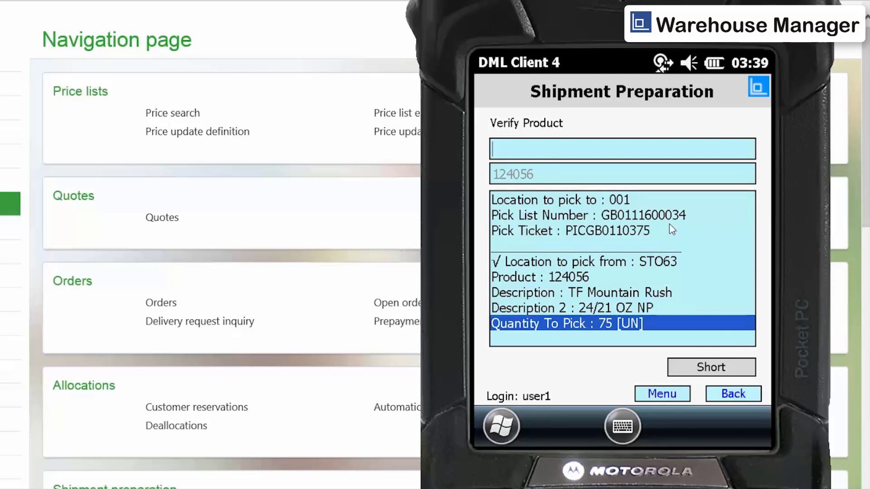
pyautogui.press('Return')
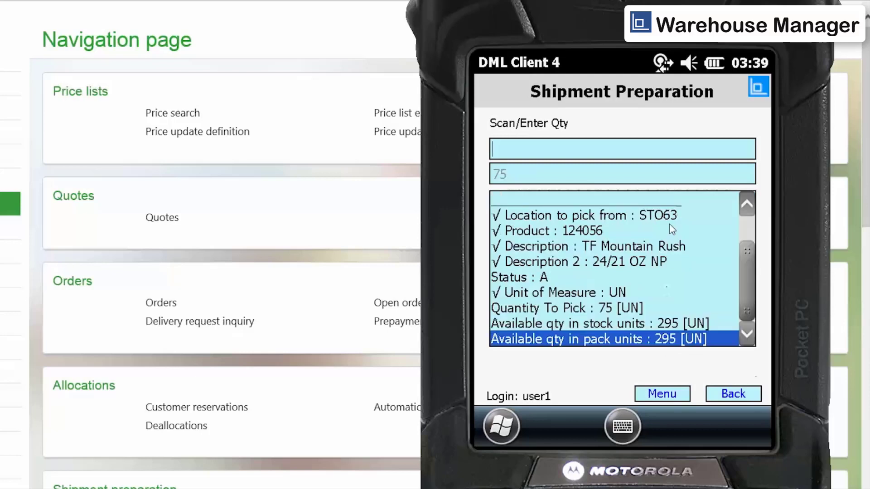
pyautogui.write('25')
pyautogui.press('Return')
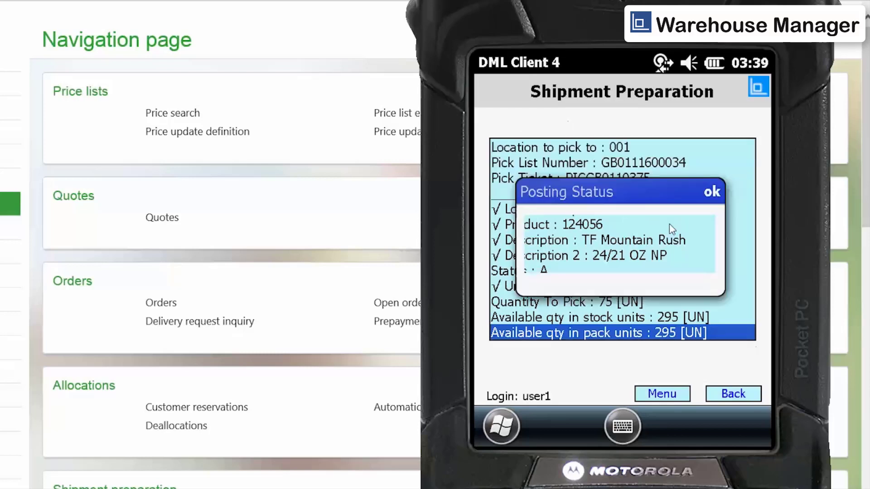
pyautogui.press('Return')
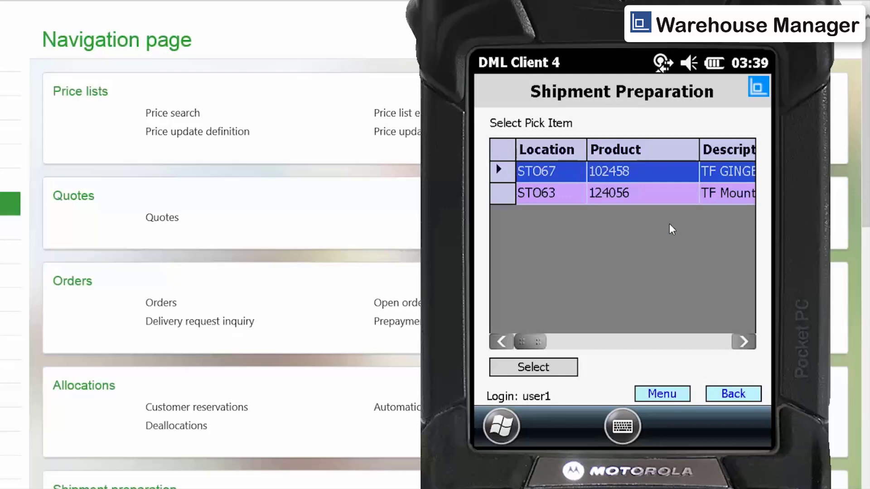
# Step: Return to pick item 102458, confirm STO67 as its source location, and post another 10 units
pyautogui.press('Return')
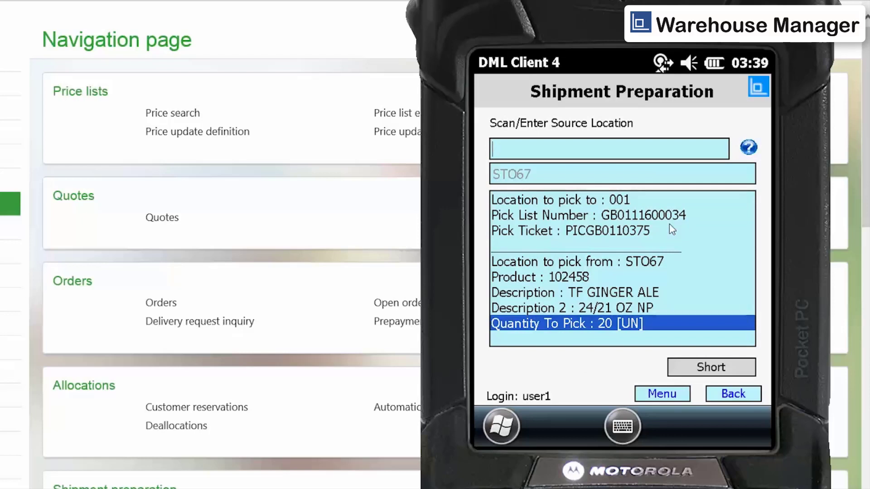
pyautogui.press('Return')
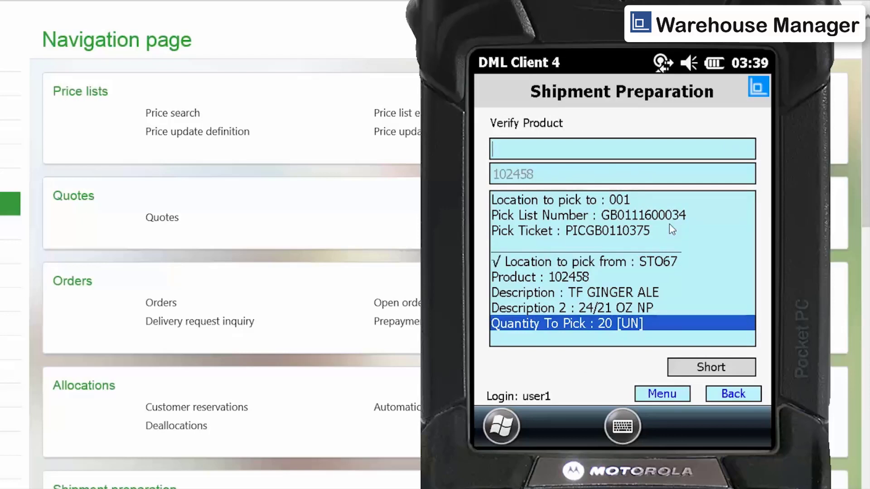
pyautogui.press('Return')
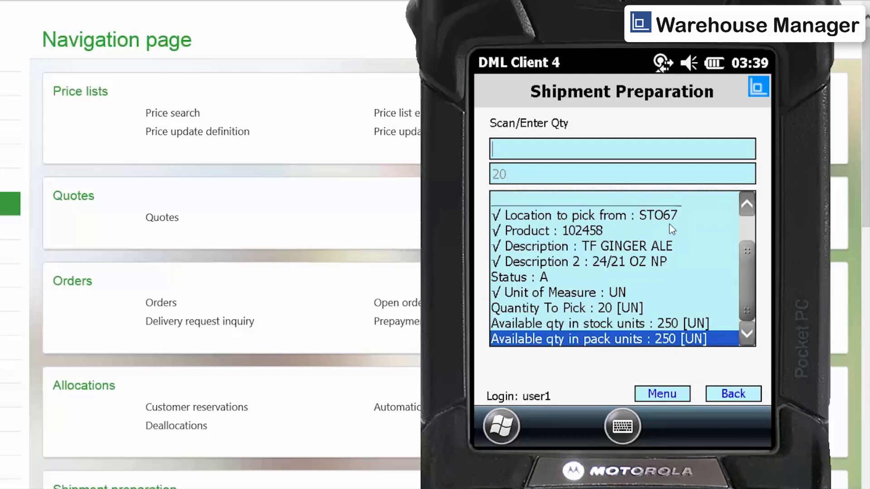
pyautogui.write('10')
pyautogui.press('Return')
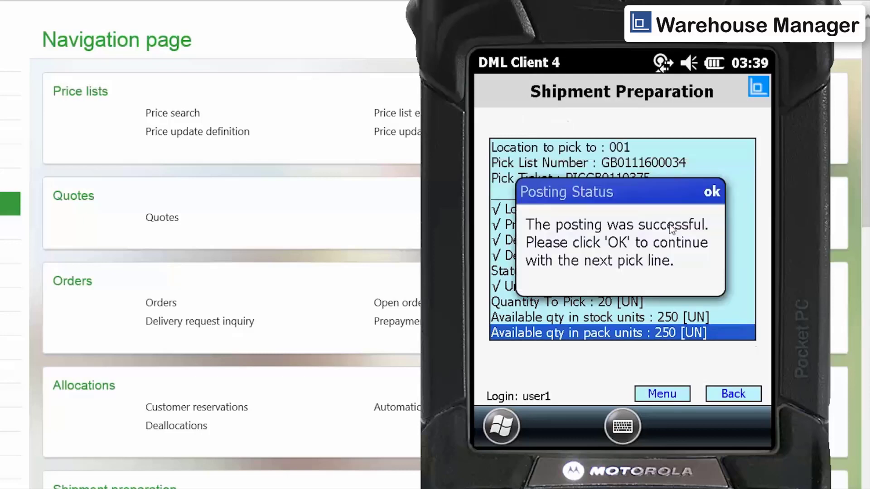
pyautogui.press('Return')
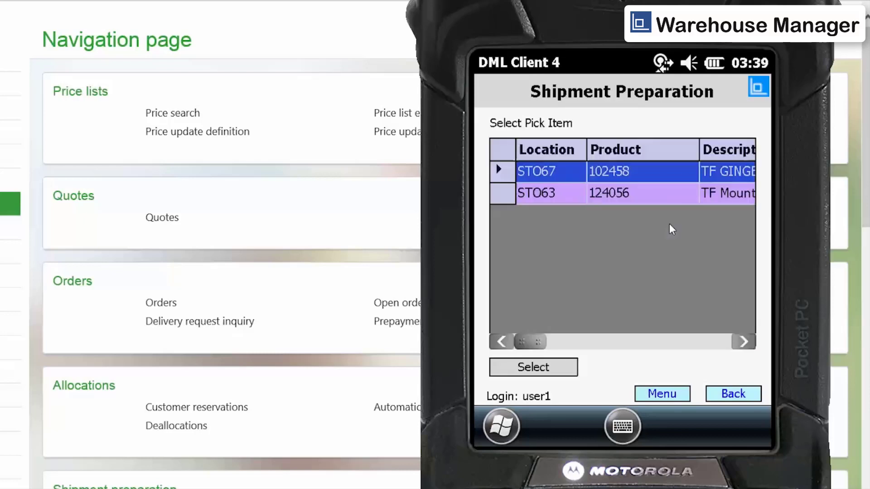
# Step: Select pick item 124056, use STO61 as the source location, and post the remaining 50 units
pyautogui.press('Down')
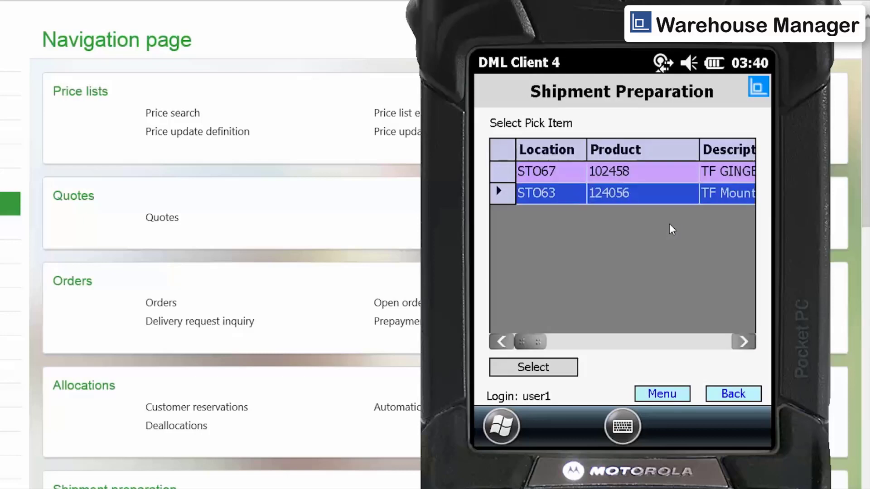
pyautogui.press('Return')
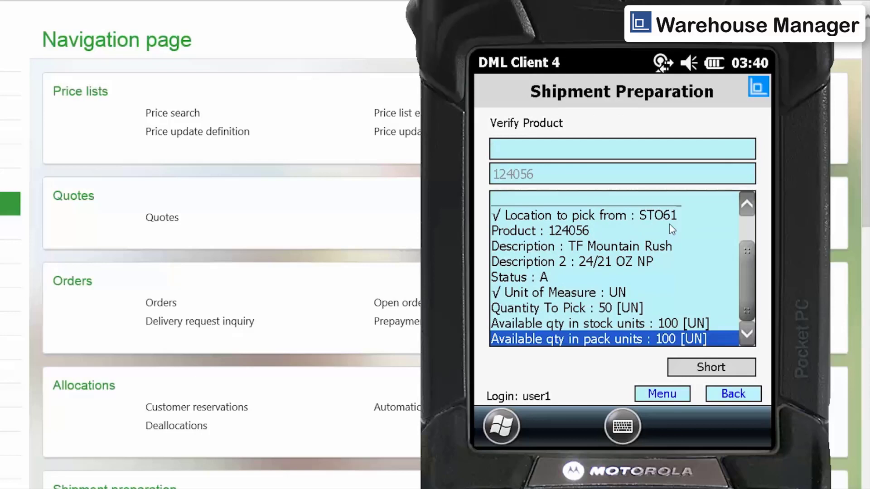
pyautogui.press('Return')
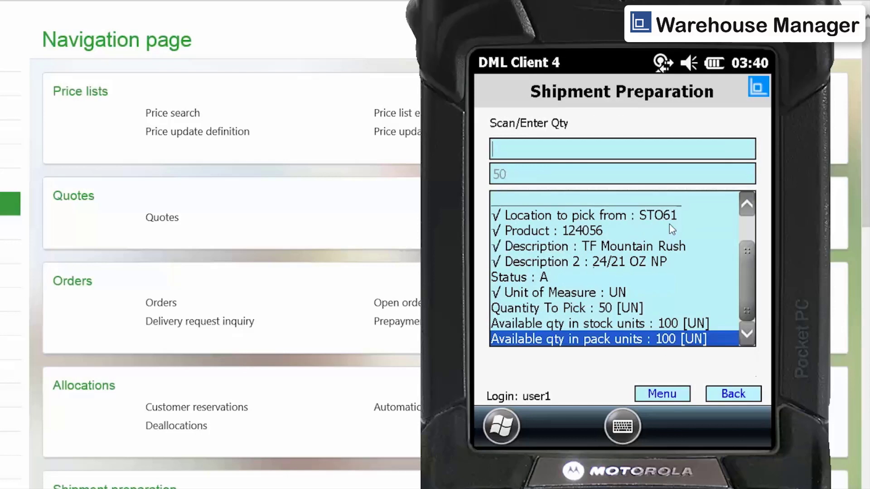
pyautogui.write('50')
pyautogui.press('Return')
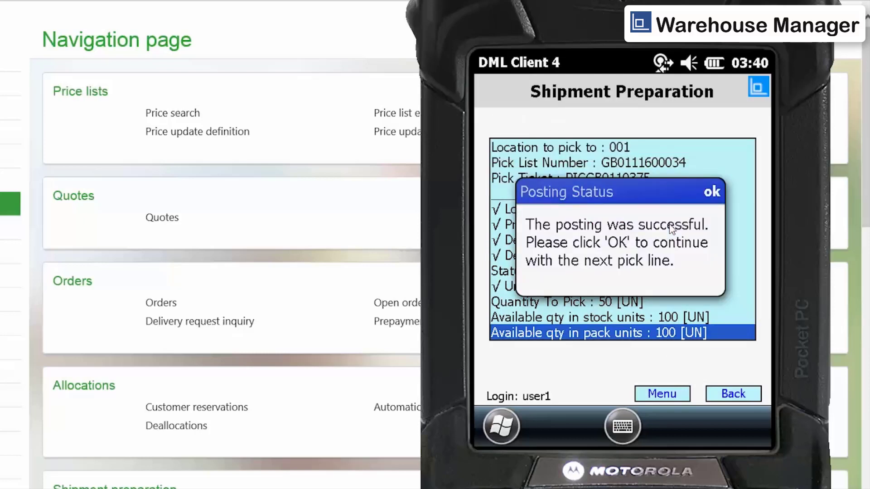
pyautogui.press('Return')
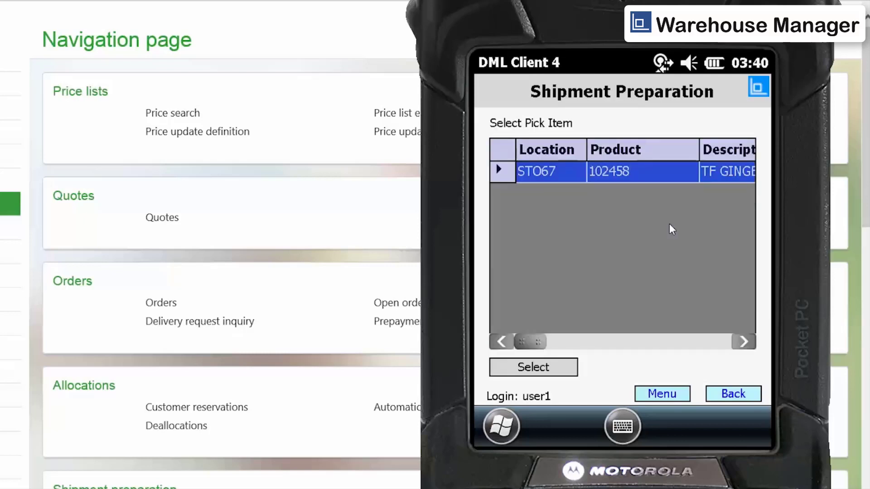
# Step: Select the remaining pick item 102458, confirm source location STO67 and the product, and post a pick of 5 units
pyautogui.press('Return')
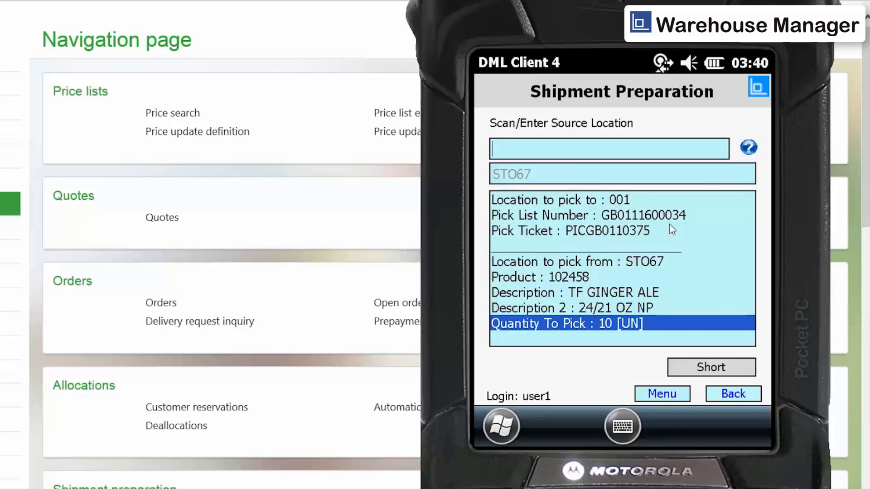
pyautogui.press('Return')
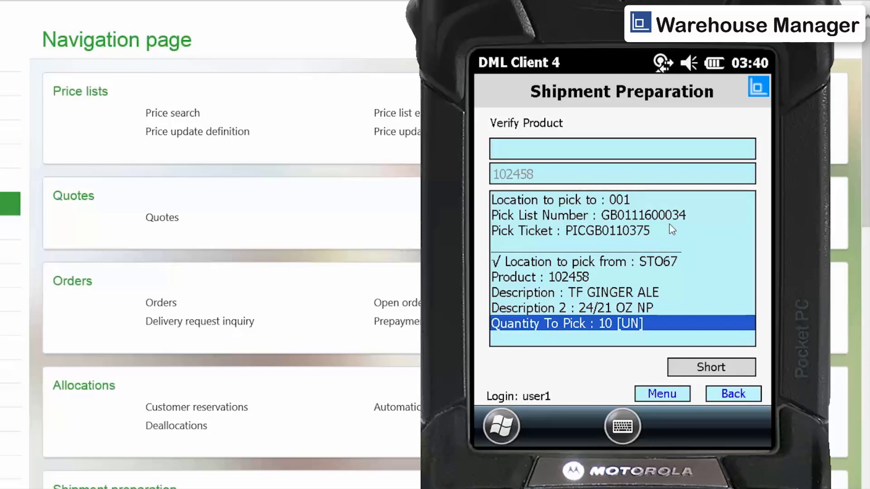
pyautogui.press('Return')
pyautogui.write('5')
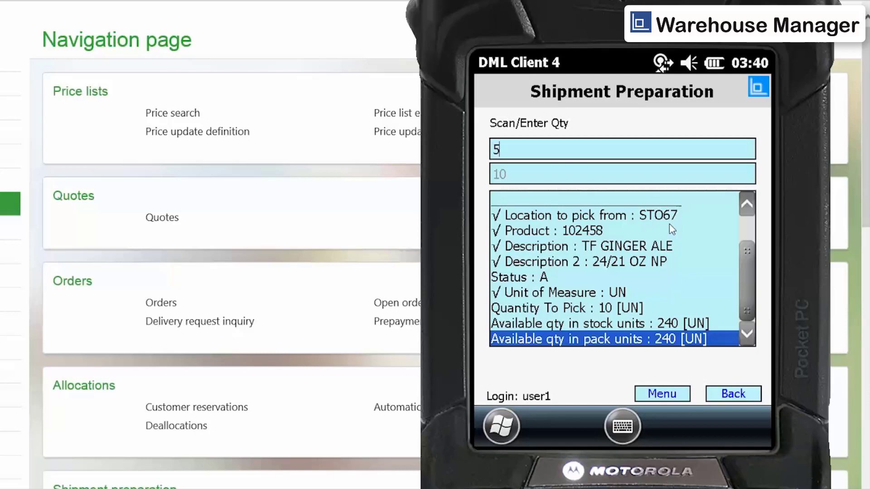
pyautogui.press('Return')
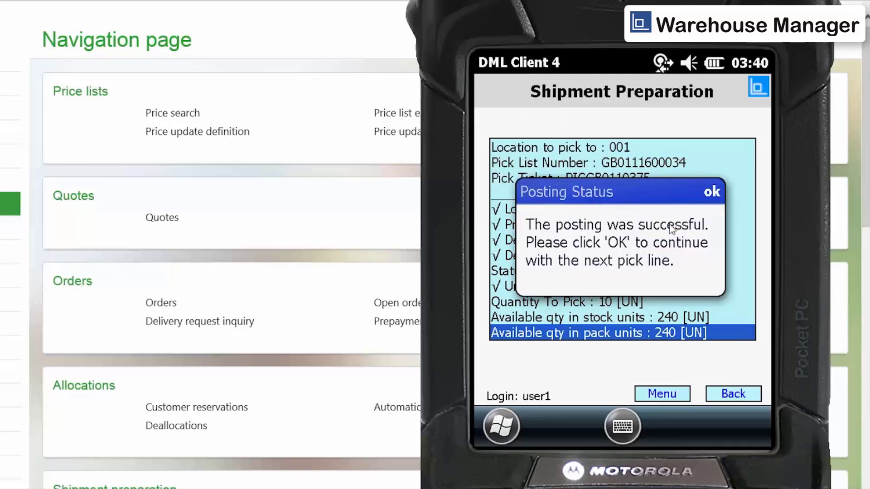
pyautogui.press('Return')
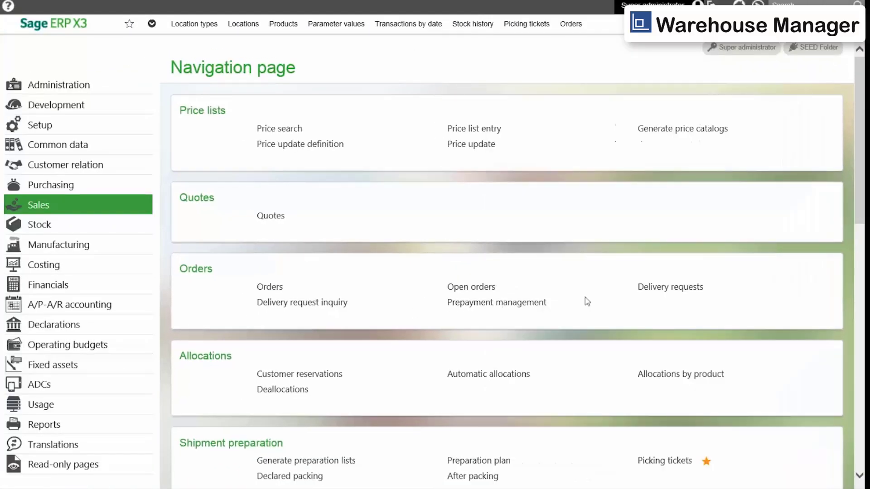
# Step: In Sage ERP X3, open the Sales picking tickets and load ticket PICGB0110375
pyautogui.click(662, 466)
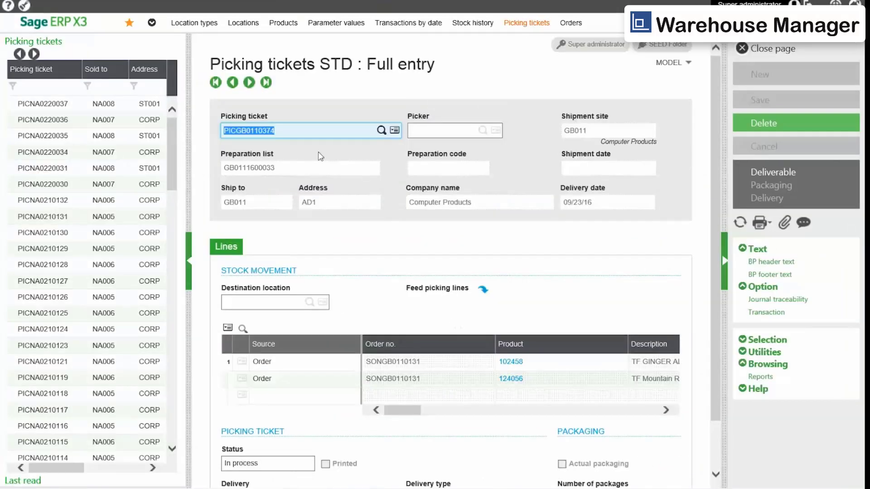
pyautogui.click(311, 129)
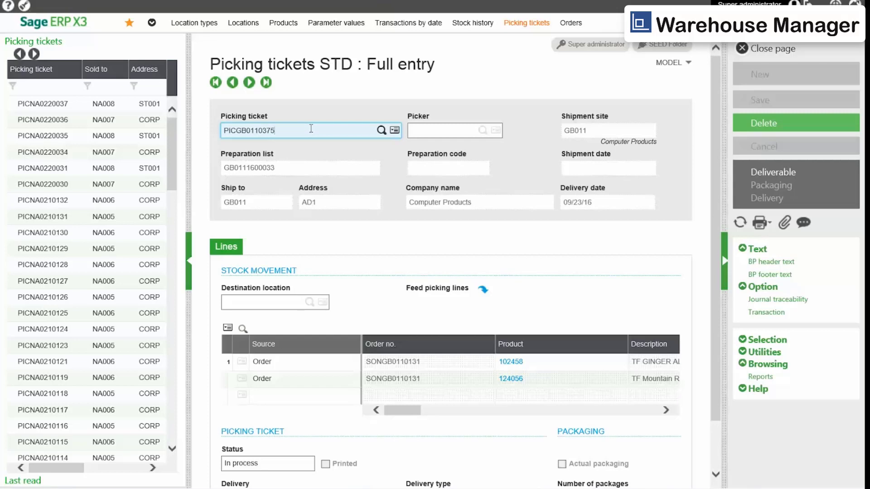
pyautogui.press('Return')
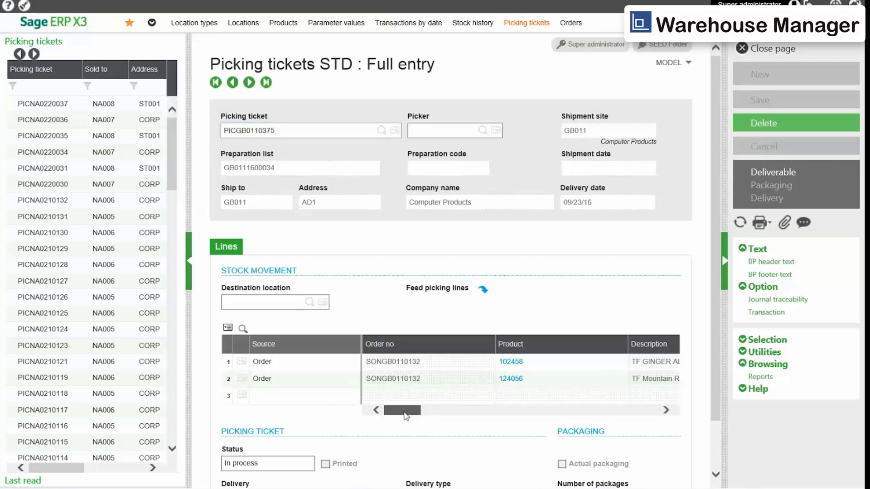
# Step: Check the locations on the ticket's lines and open the stock issue entry for product 102458
pyautogui.moveTo(399, 411); pyautogui.dragTo(581, 423)
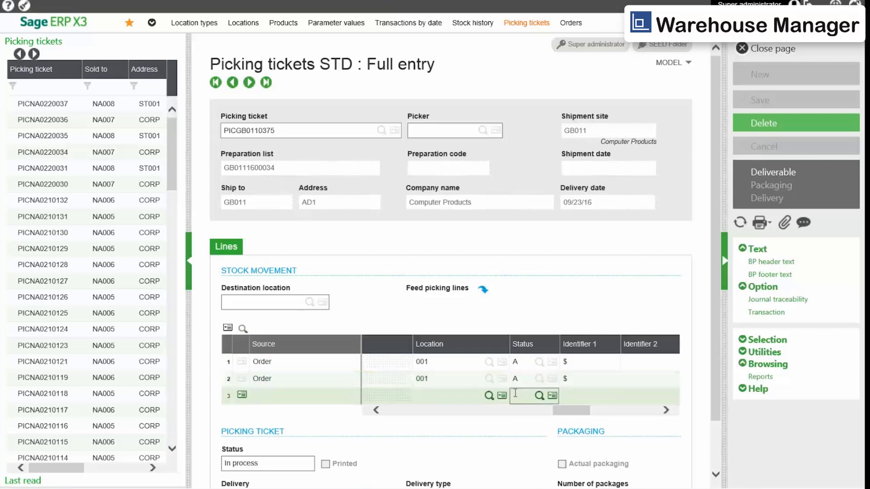
pyautogui.click(243, 363)
pyautogui.click(265, 275)
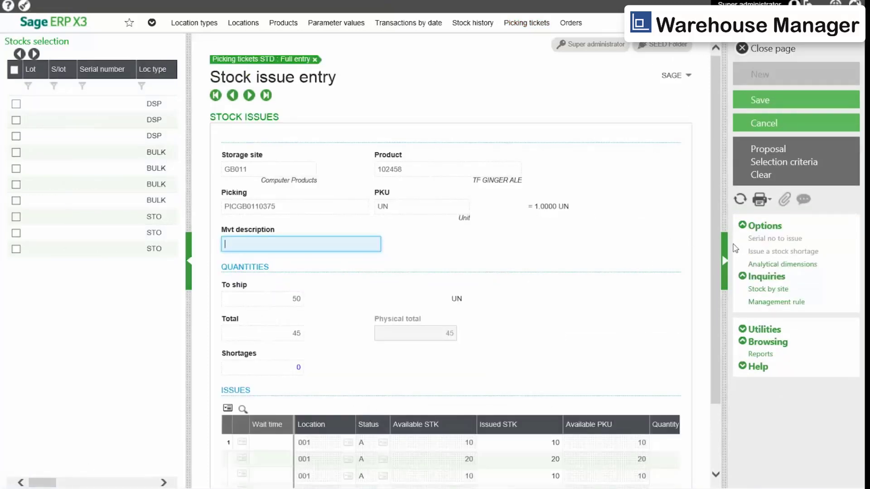
# Step: Check the issued quantities and Identifier 1 values on product 102458's issue lines, and close its stock issue entry
pyautogui.moveTo(714, 249); pyautogui.dragTo(713, 311)
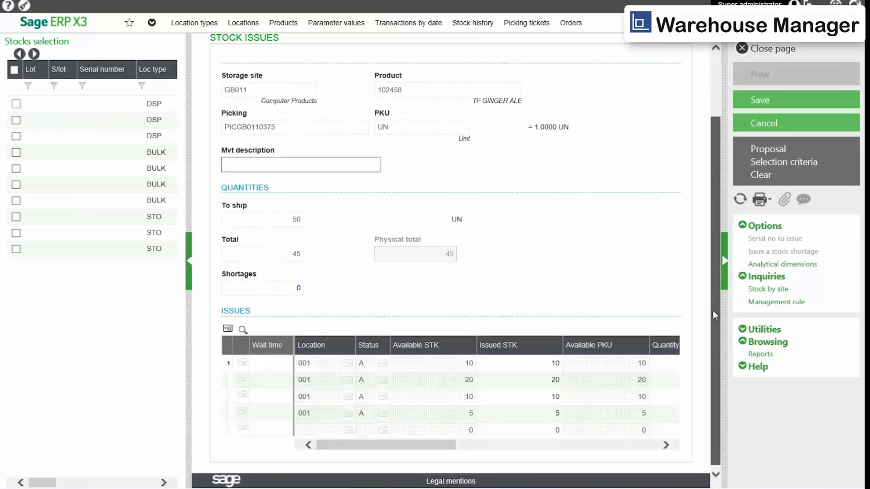
pyautogui.click(618, 365)
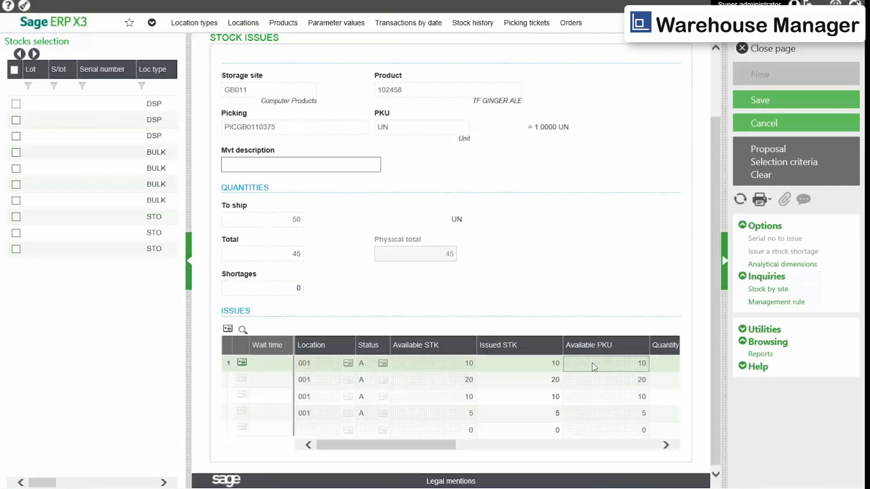
pyautogui.click(540, 396)
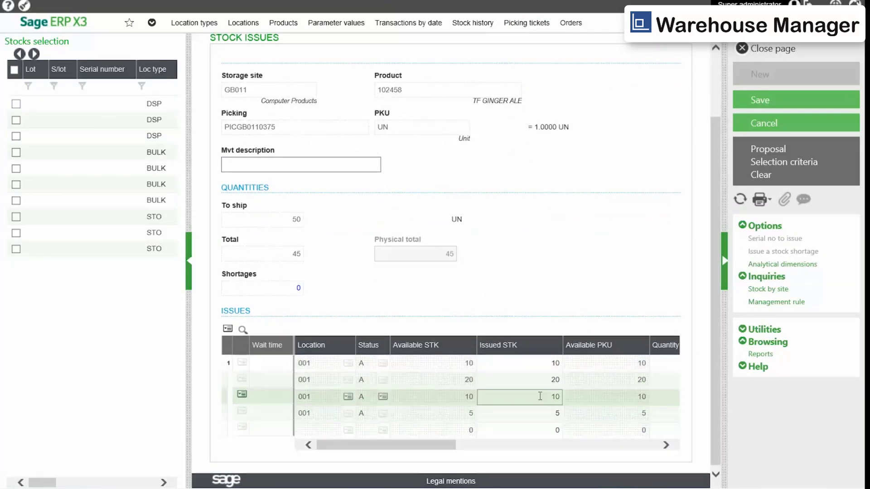
pyautogui.moveTo(433, 451); pyautogui.dragTo(567, 452)
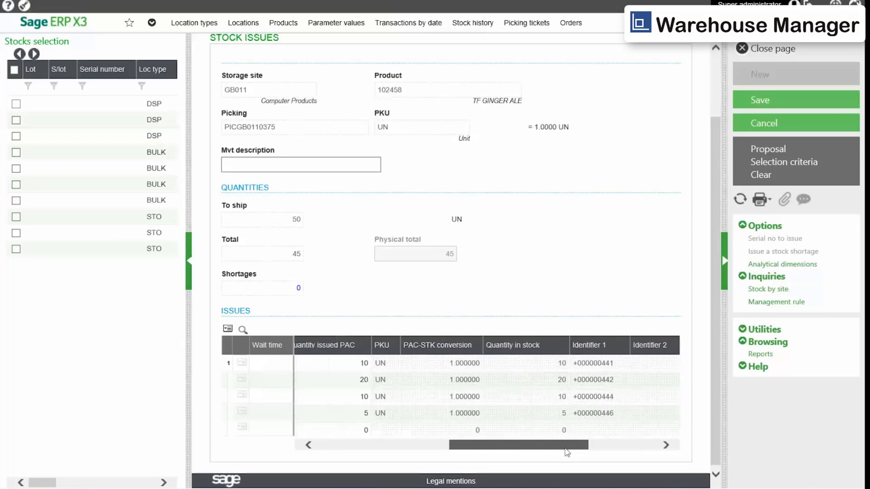
pyautogui.click(604, 419)
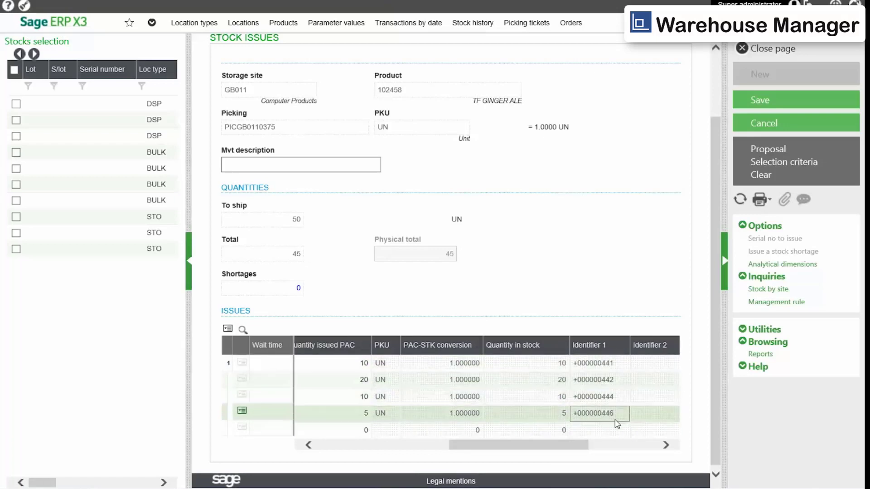
pyautogui.moveTo(561, 446); pyautogui.dragTo(426, 445)
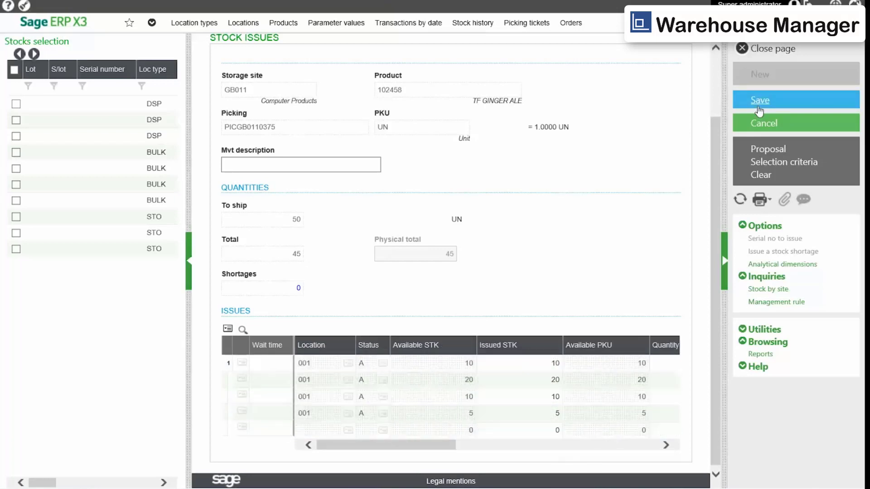
pyautogui.click(766, 49)
# Step: Open the stock issue entry for product 124056 and check its issue lines' quantities and Identifier 1 values
pyautogui.click(242, 379)
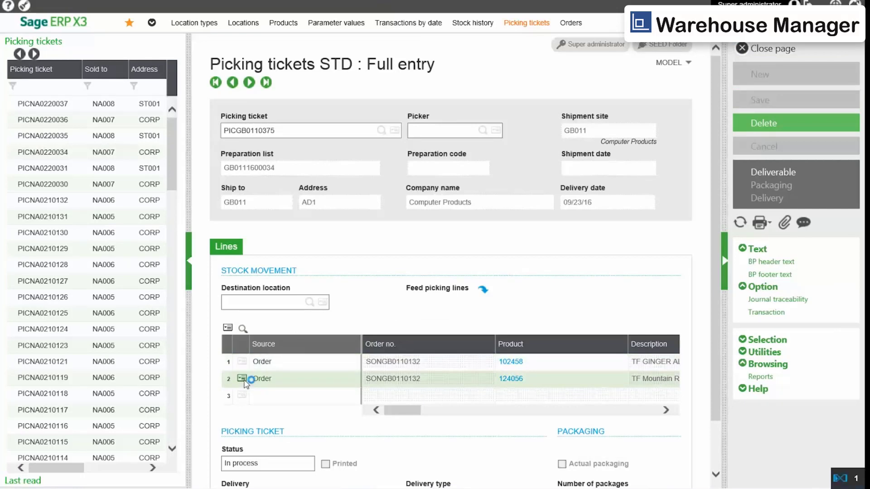
pyautogui.click(267, 292)
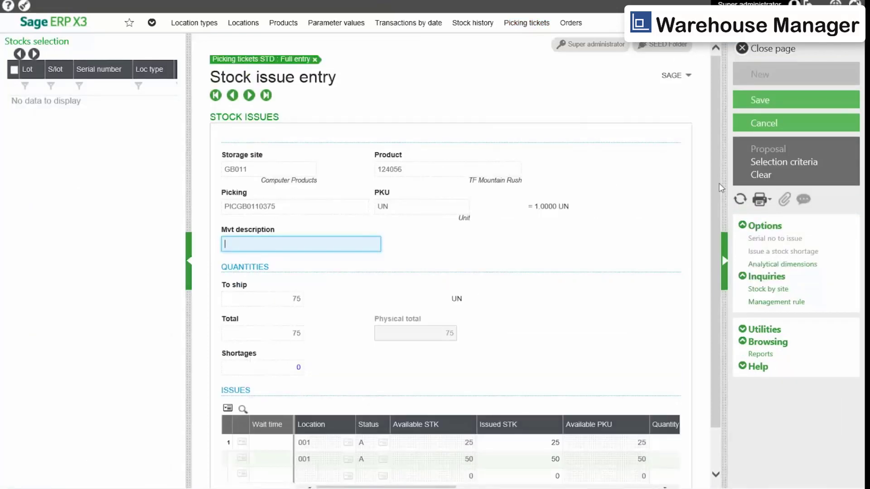
pyautogui.moveTo(718, 192); pyautogui.dragTo(720, 221)
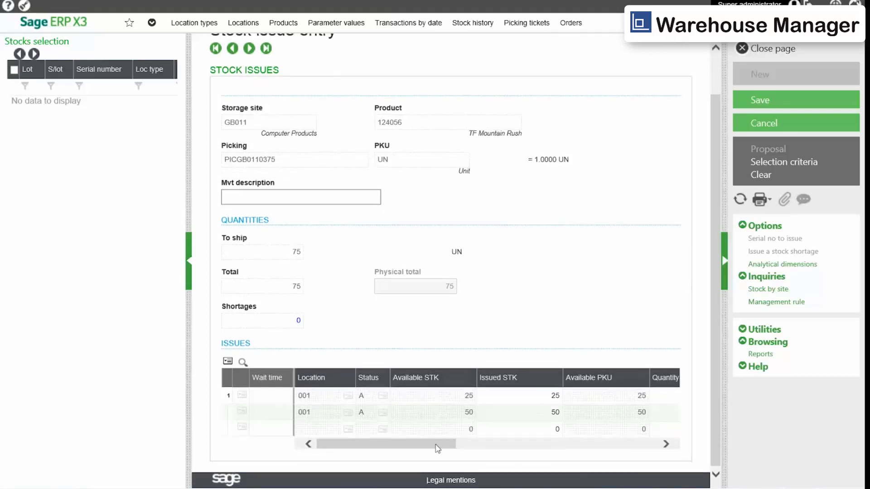
pyautogui.moveTo(372, 447); pyautogui.dragTo(549, 463)
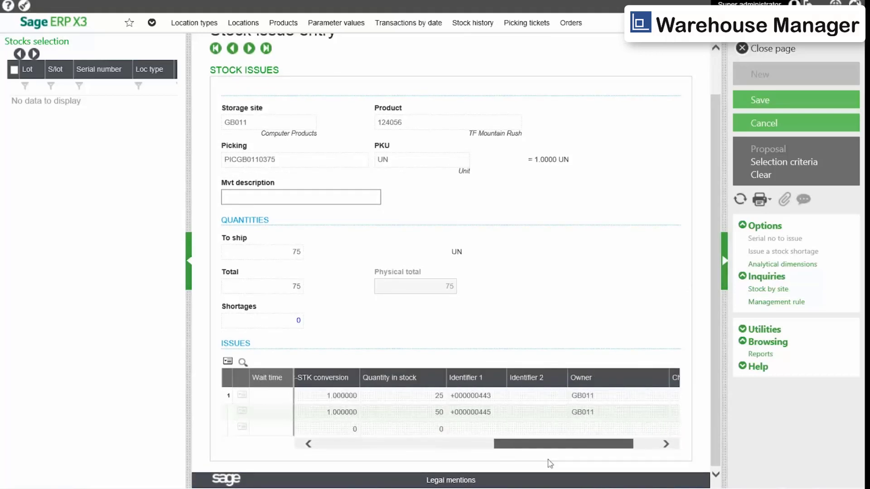
pyautogui.click(485, 403)
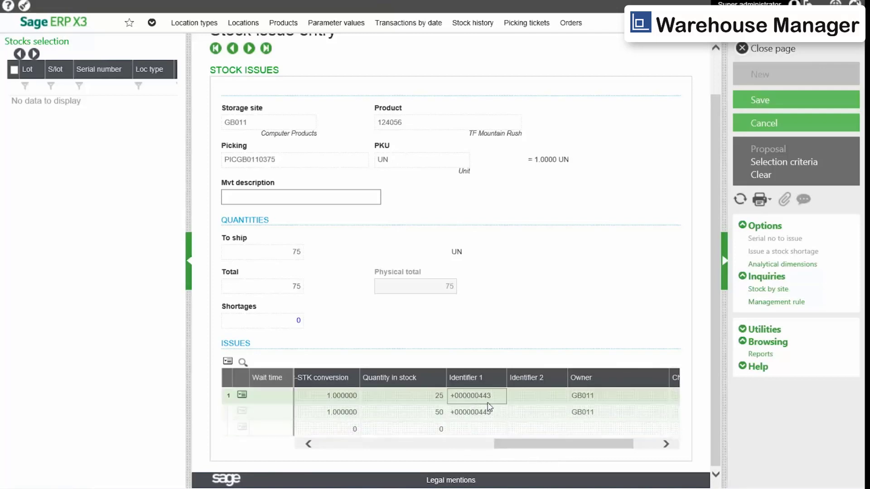
pyautogui.click(491, 412)
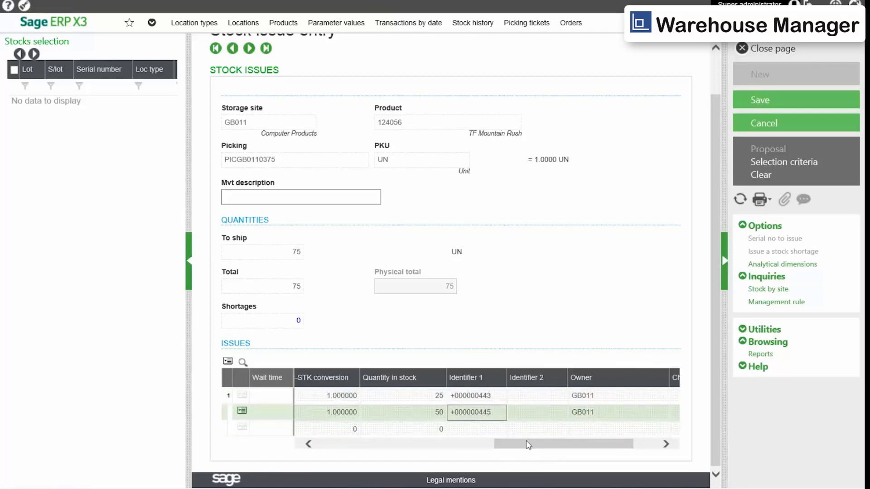
pyautogui.moveTo(528, 446); pyautogui.dragTo(475, 454)
pyautogui.click(486, 434)
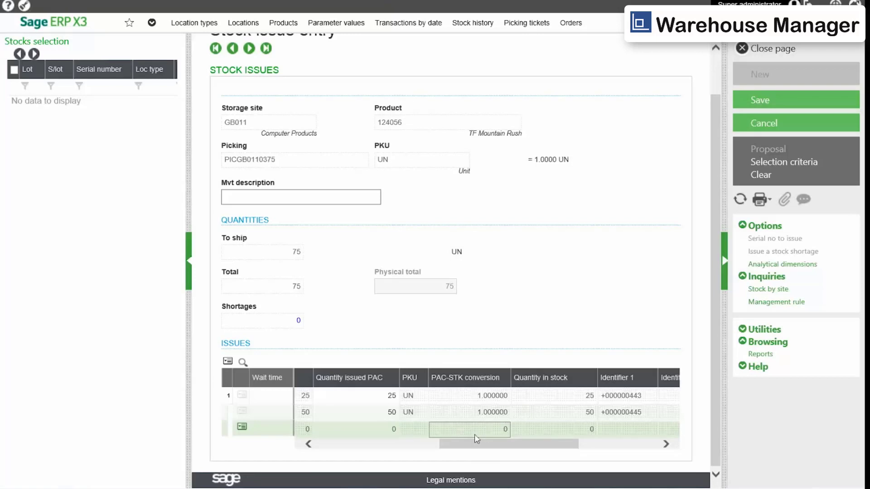